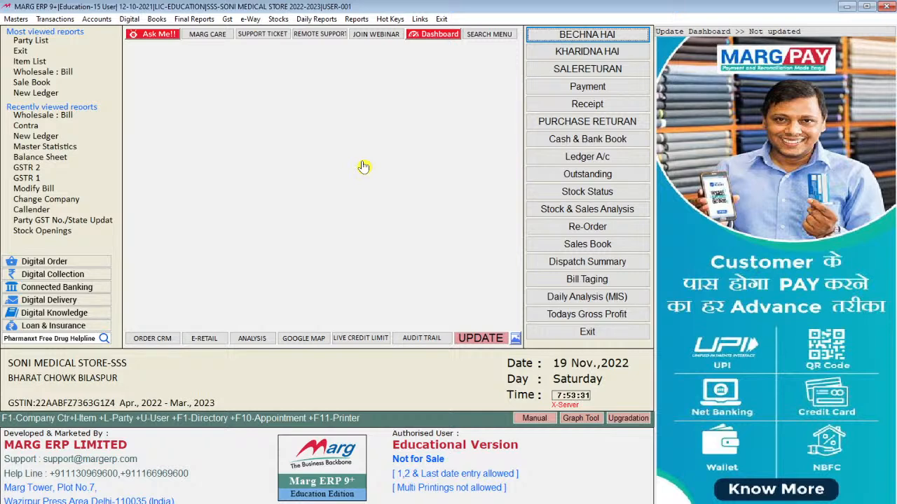
Step: Open A D Health Care's ledger and review sale bill A000006's three items (1335.00, 143.04 IGST)
{"action": "left_click", "coordinate": [565, 165]}
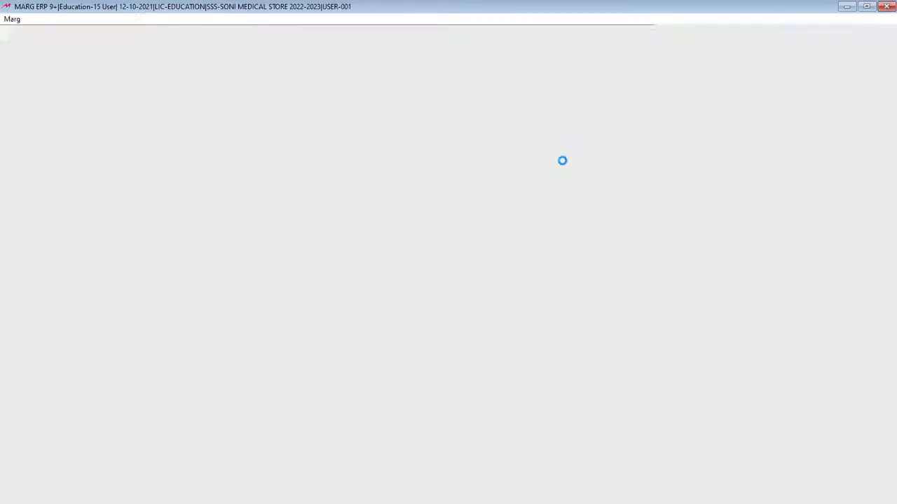
{"action": "key", "text": "Return"}
{"action": "key", "text": "Return"}
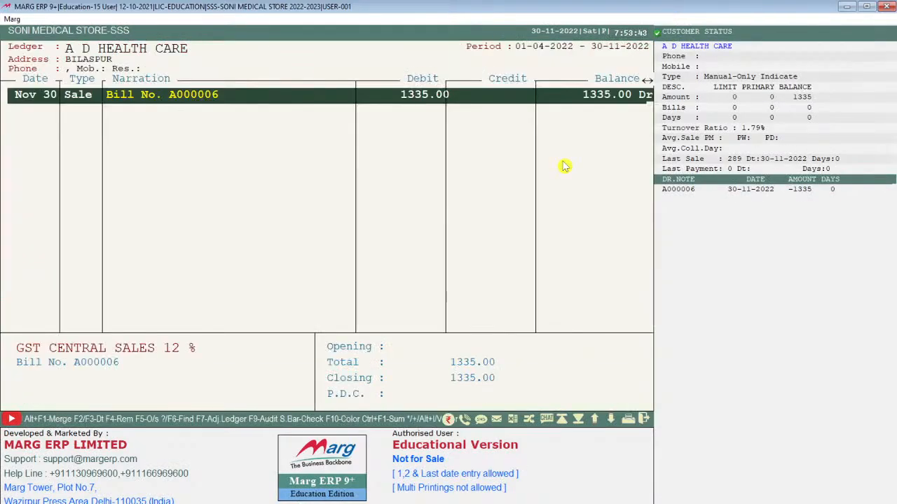
{"action": "key", "text": "Return"}
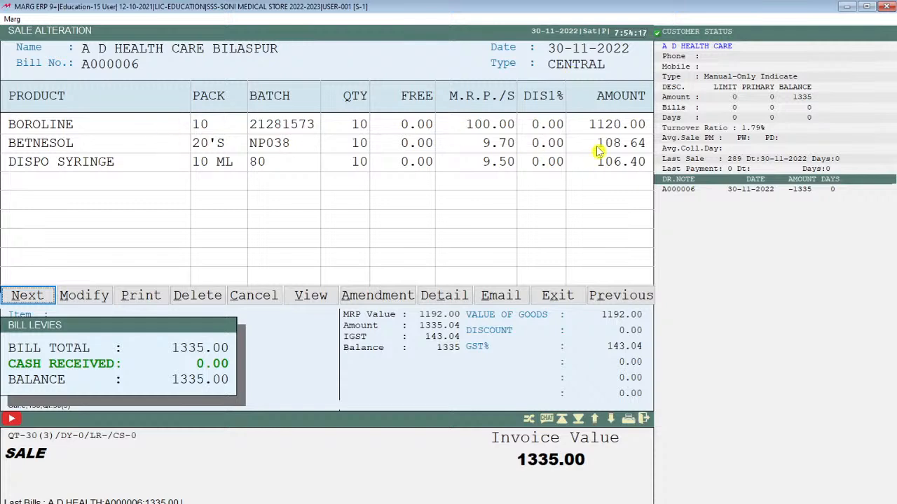
{"action": "key", "text": "Escape"}
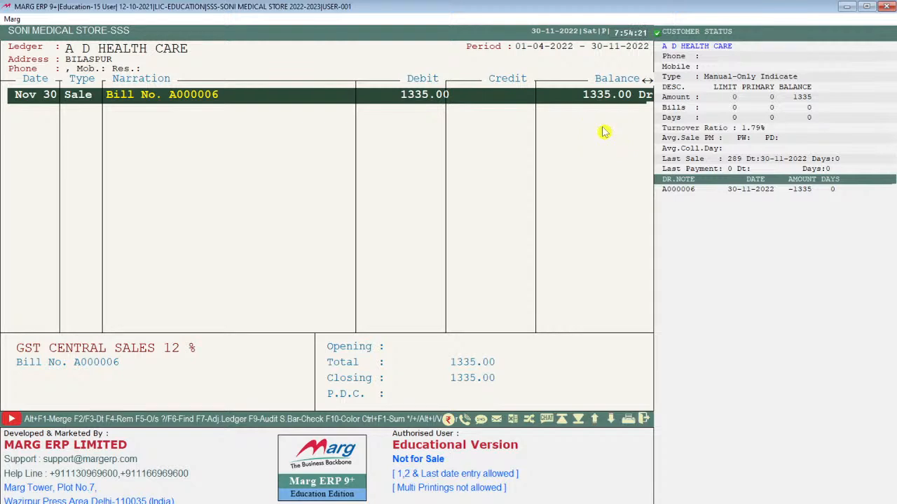
Step: Reopen and close A D Health Care's ledger, then bring up its account options menu
{"action": "key", "text": "Escape"}
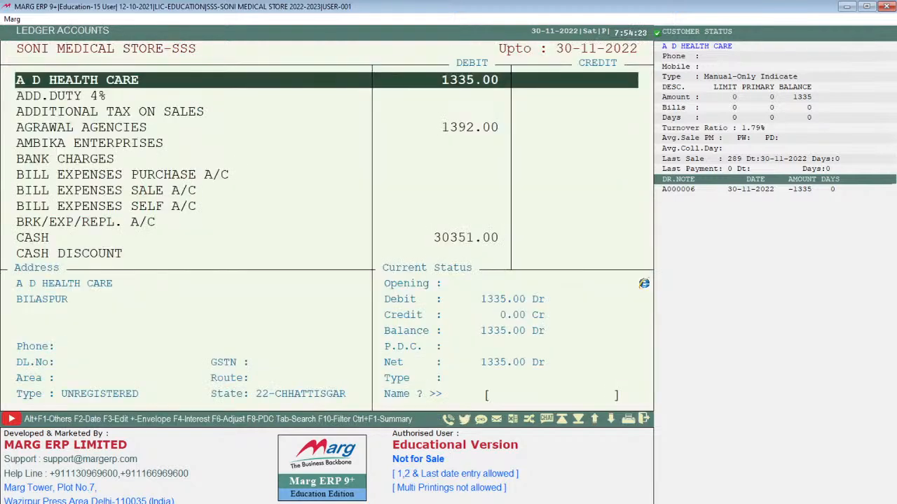
{"action": "key", "text": "Return"}
{"action": "key", "text": "Return"}
{"action": "key", "text": "Return"}
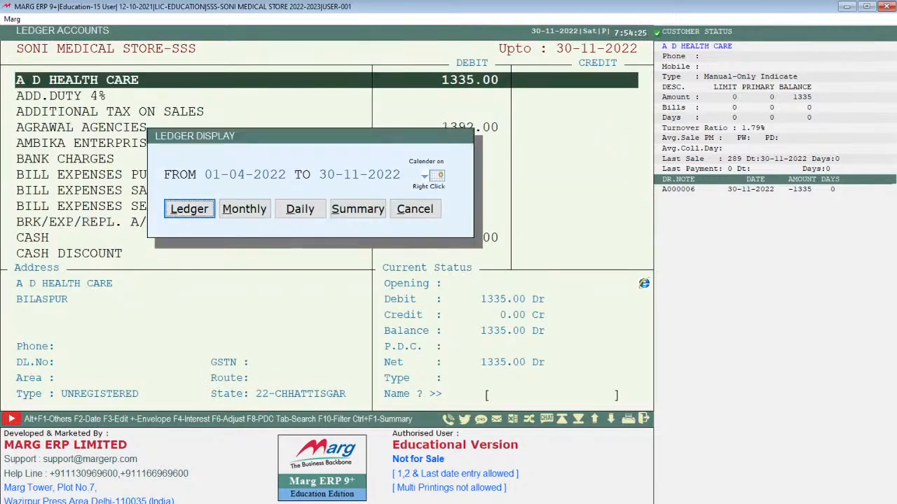
{"action": "key", "text": "Return"}
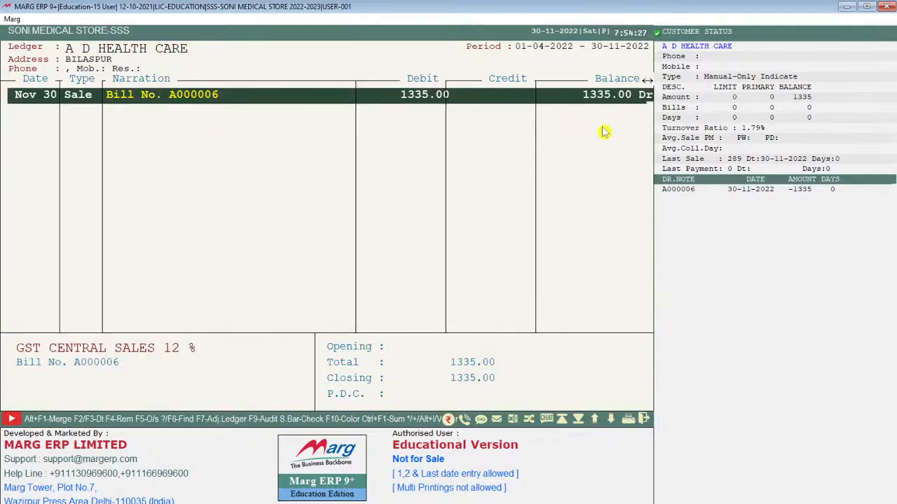
{"action": "key", "text": "Escape"}
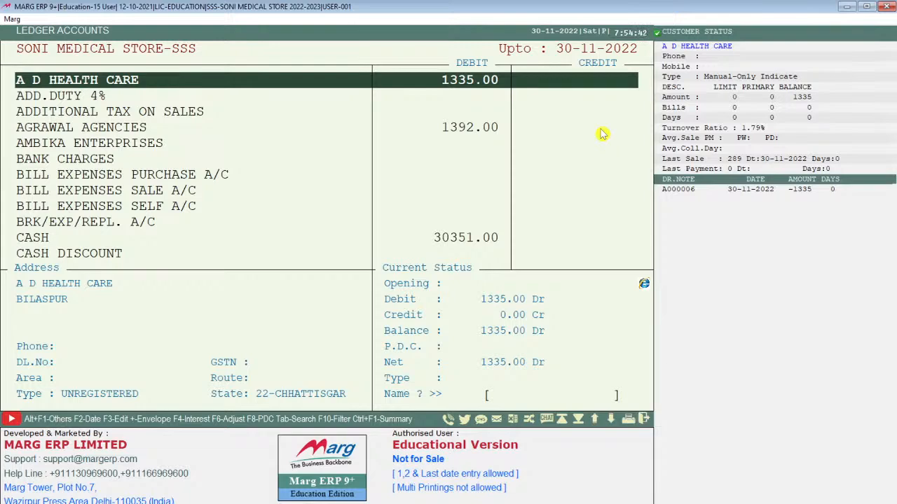
{"action": "key", "text": "Return"}
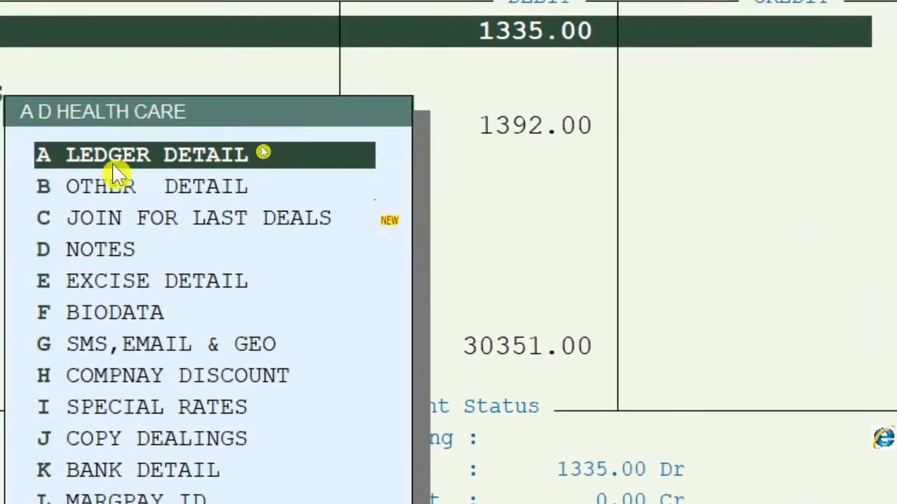
Step: Open A D Health Care's LEDGER DETAIL and switch the form to Modify mode
{"action": "left_click", "coordinate": [188, 163]}
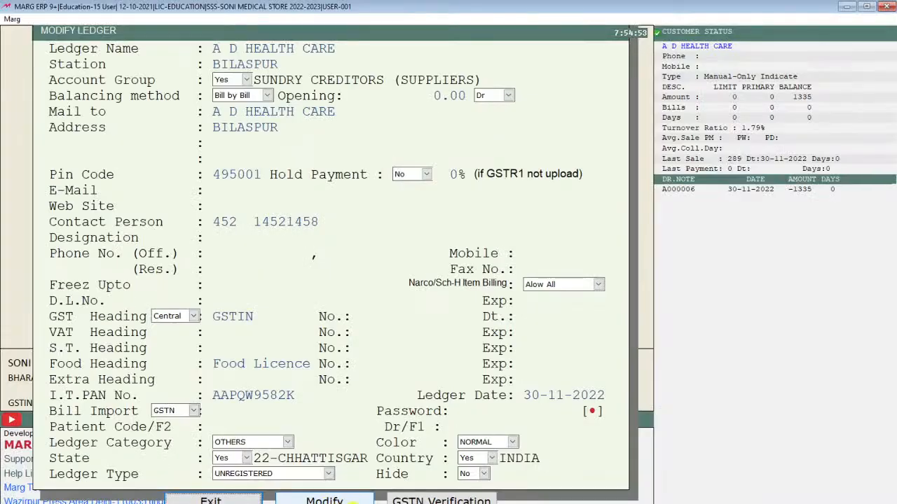
{"action": "left_click", "coordinate": [336, 499]}
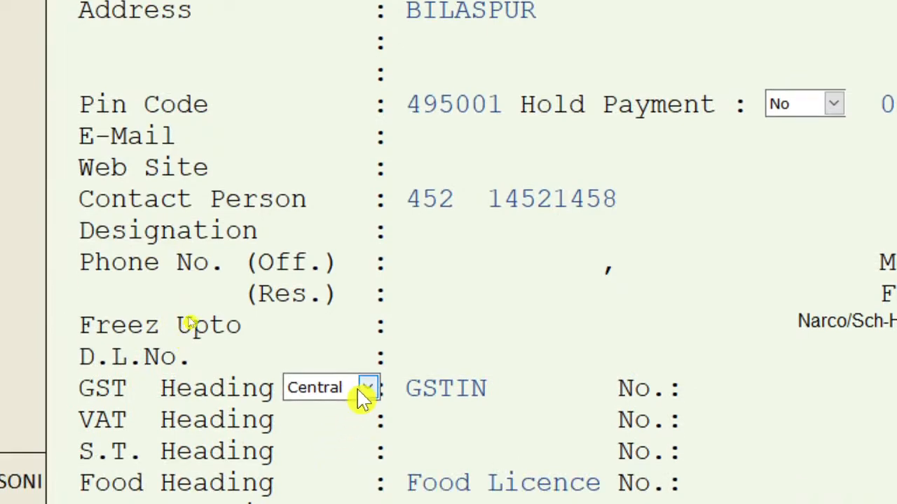
Step: Set the GST heading to Local, then reject and clear an invalid GSTIN entry
{"action": "left_click", "coordinate": [353, 397]}
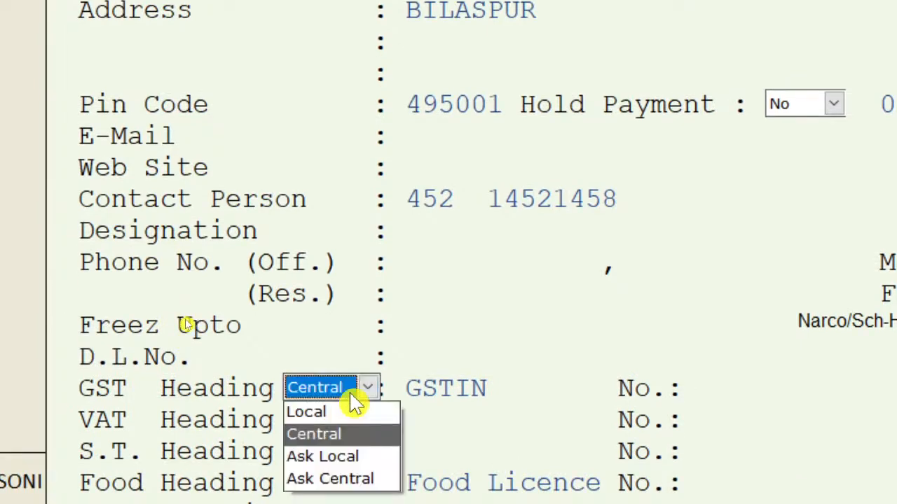
{"action": "left_click", "coordinate": [353, 415]}
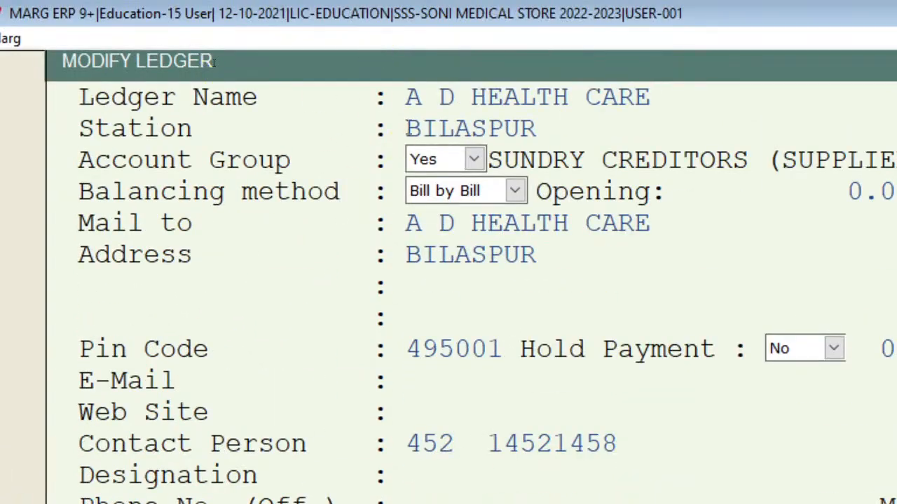
{"action": "left_click", "coordinate": [709, 399]}
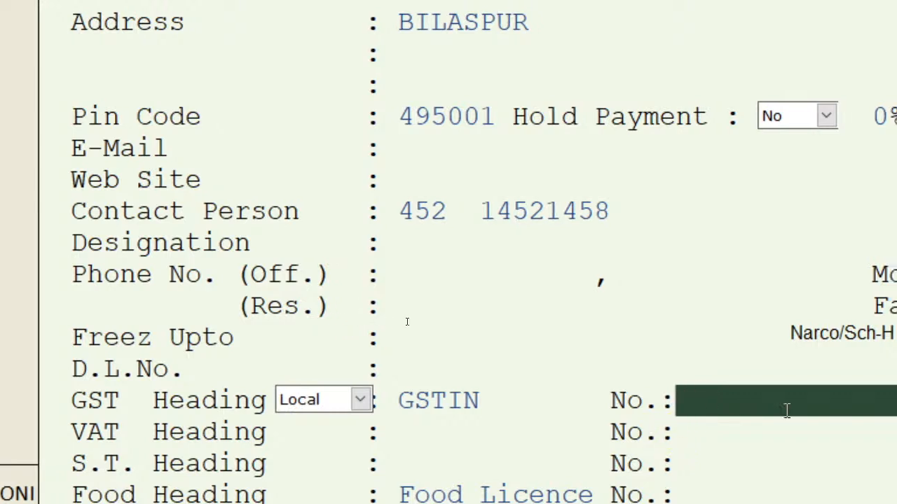
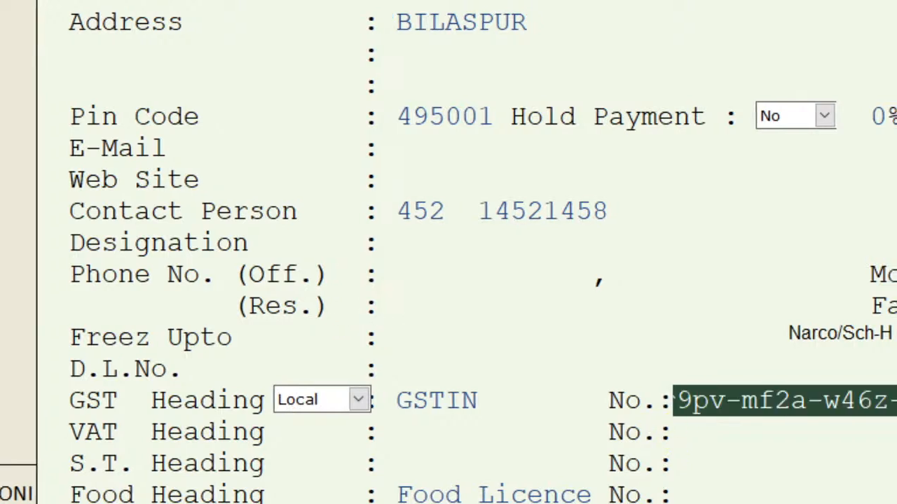
{"action": "key", "text": "ctrl+a"}
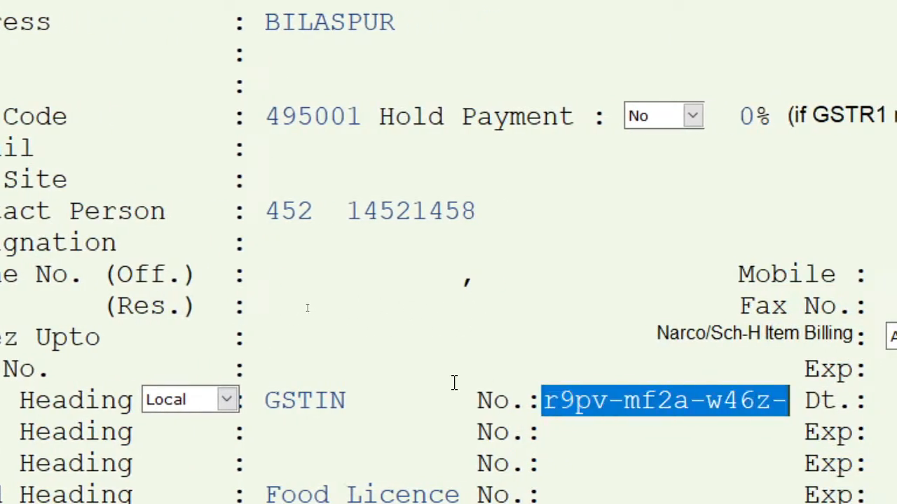
{"action": "key", "text": "Return"}
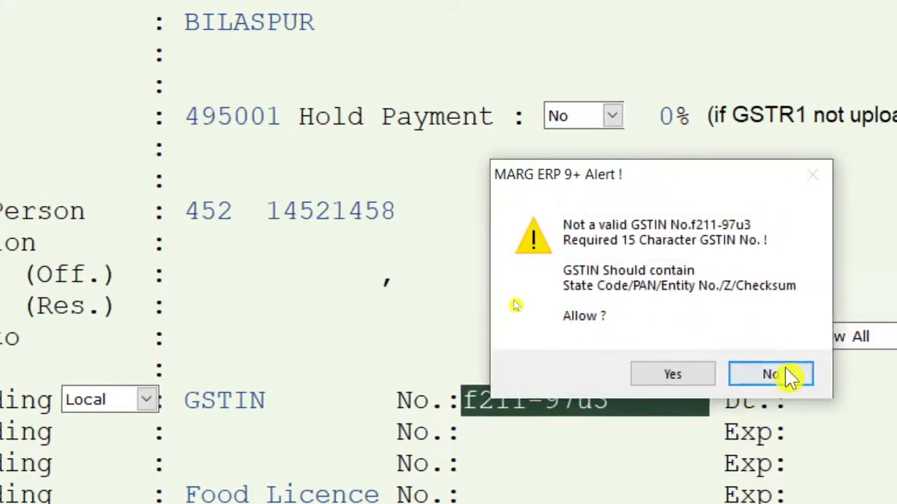
{"action": "left_click", "coordinate": [792, 375]}
{"action": "left_click_drag", "start_coordinate": [636, 400], "coordinate": [461, 404]}
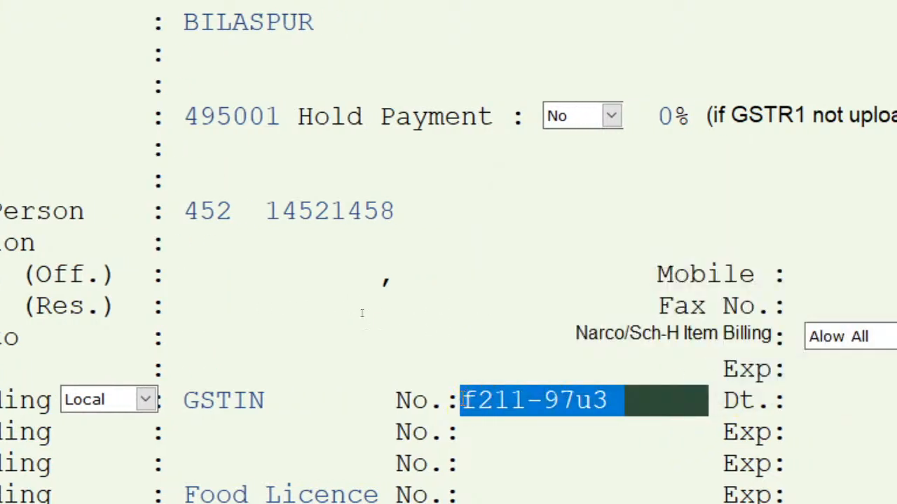
{"action": "key", "text": "BackSpace"}
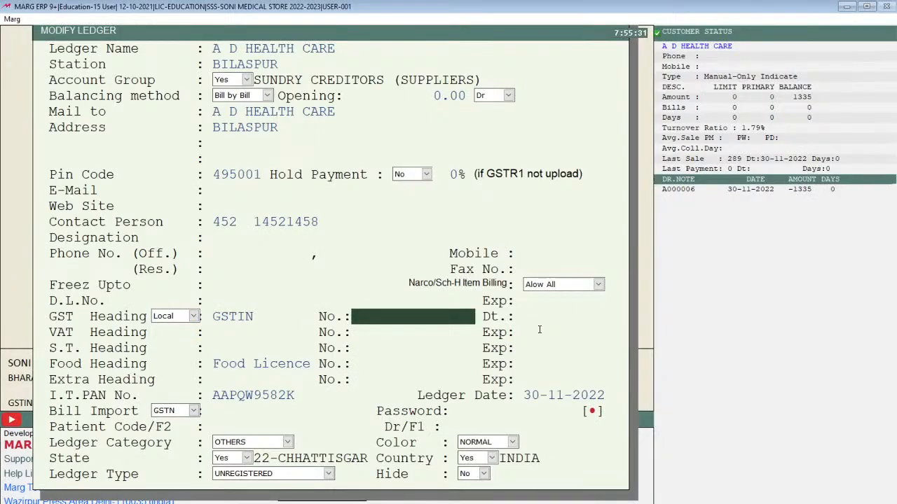
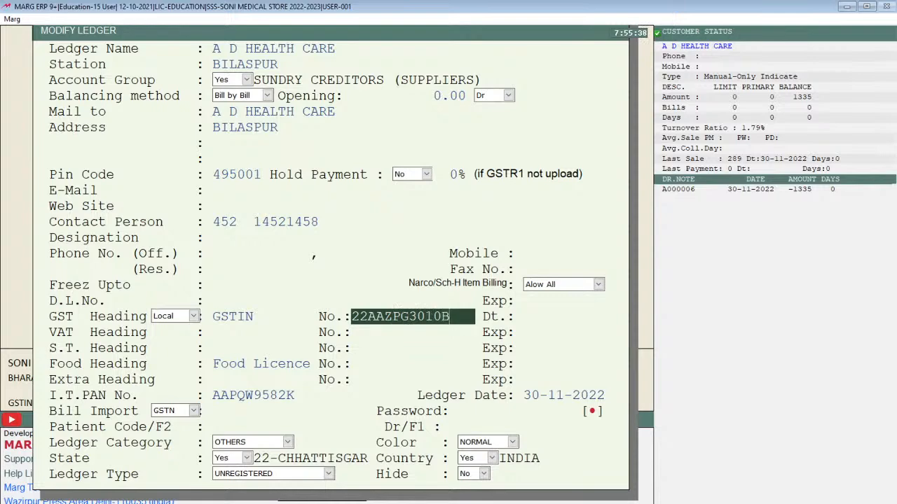
Step: Save the party's 15-character GSTIN, then reopen and close the ledger details to verify
{"action": "key", "text": "Return"}
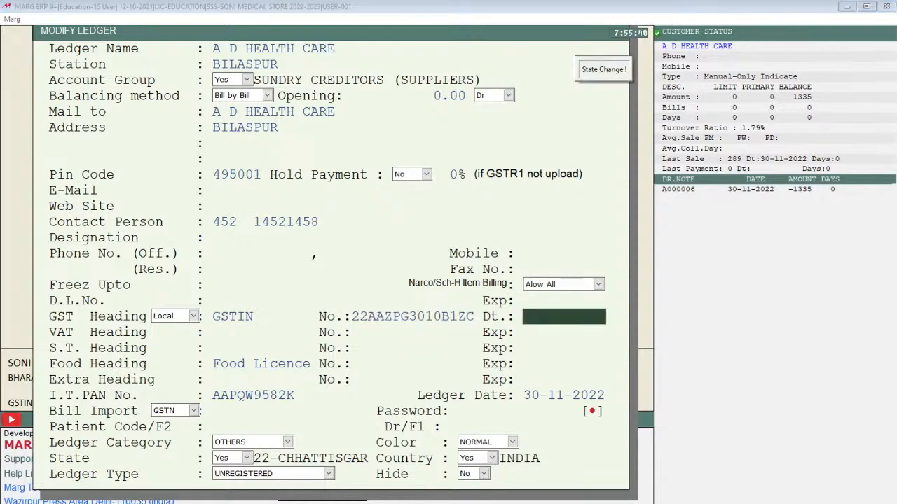
{"action": "key", "text": "Return"}
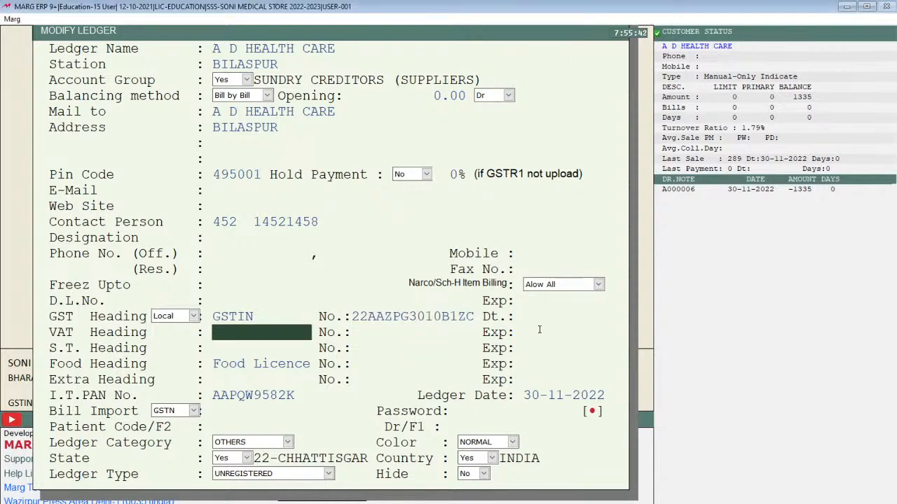
{"action": "key", "text": "ctrl+w"}
{"action": "key", "text": "Return"}
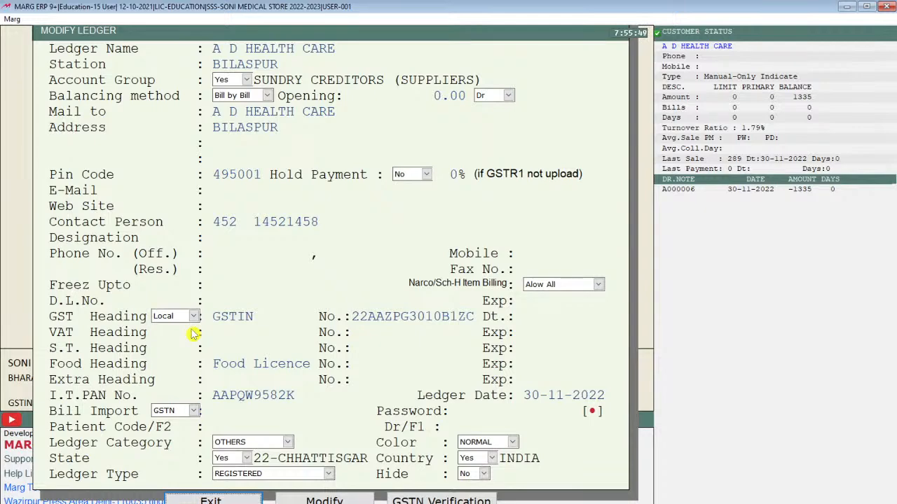
{"action": "key", "text": "Escape"}
{"action": "key", "text": "Escape"}
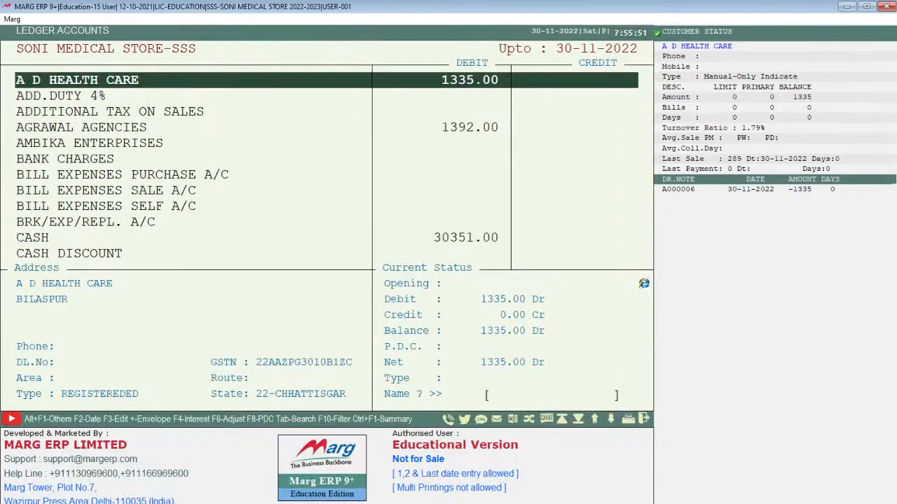
Step: Open A D Health Care's ledger for the period and the Nov 30 sale bill A000006
{"action": "key", "text": "Return"}
{"action": "key", "text": "Return"}
{"action": "key", "text": "Return"}
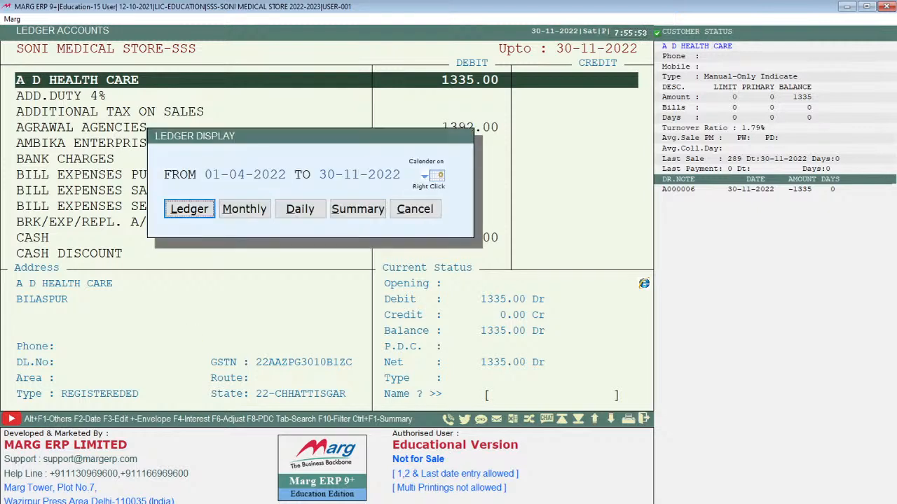
{"action": "key", "text": "Return"}
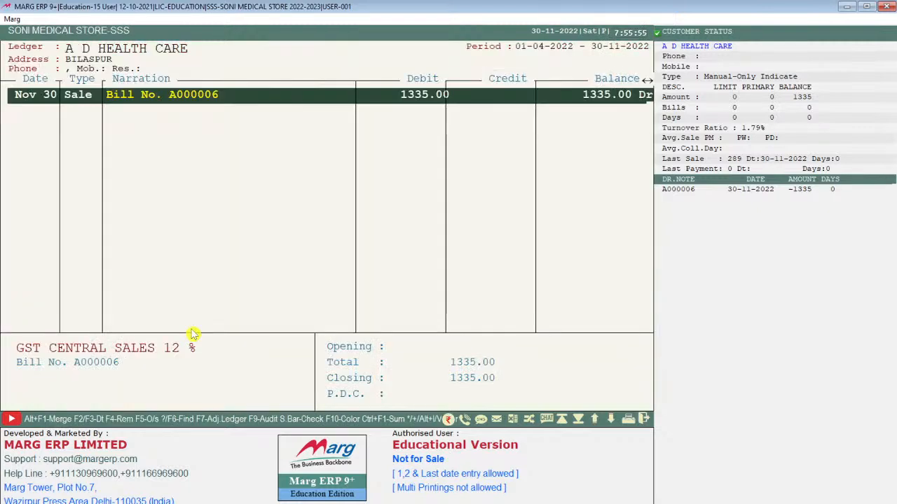
{"action": "key", "text": "Return"}
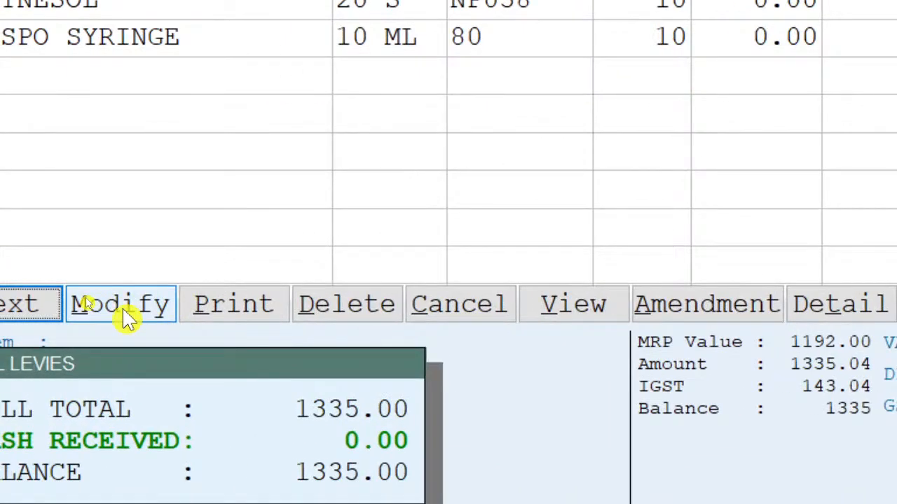
Step: Start modifying bill A000006, keeping A D HEALTH CARE as party and stepping past the items
{"action": "left_click", "coordinate": [125, 316]}
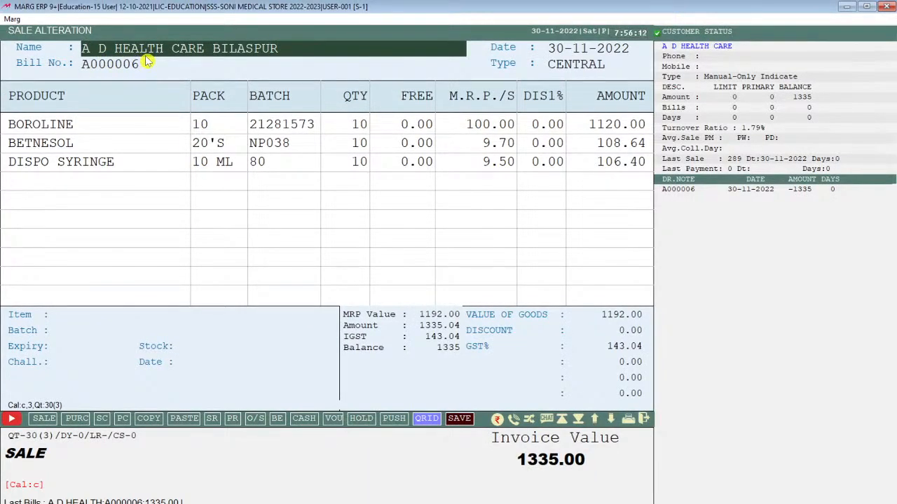
{"action": "key", "text": "Return"}
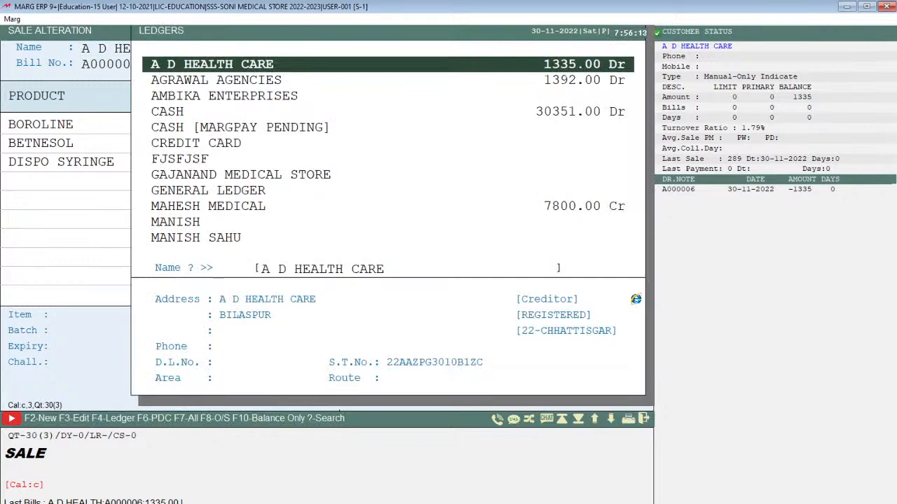
{"action": "key", "text": "Return"}
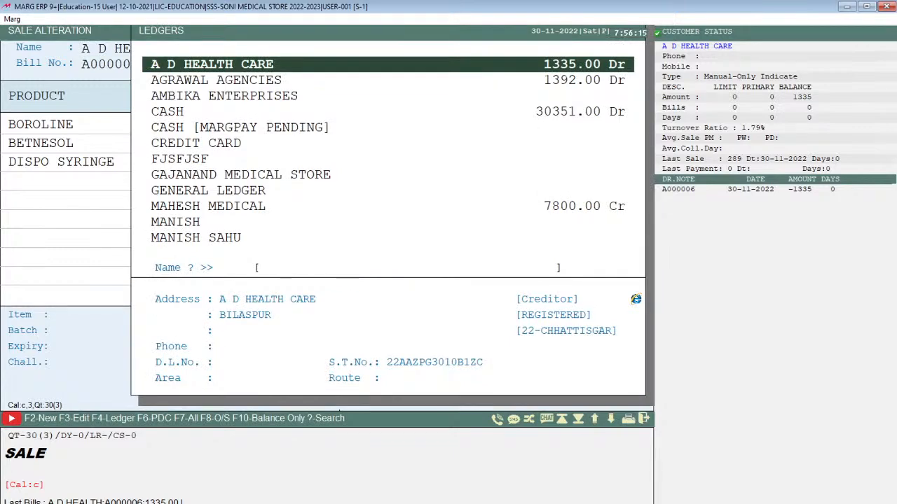
{"action": "key", "text": "Return"}
{"action": "key", "text": "Return"}
{"action": "key", "text": "Return"}
{"action": "key", "text": "Return"}
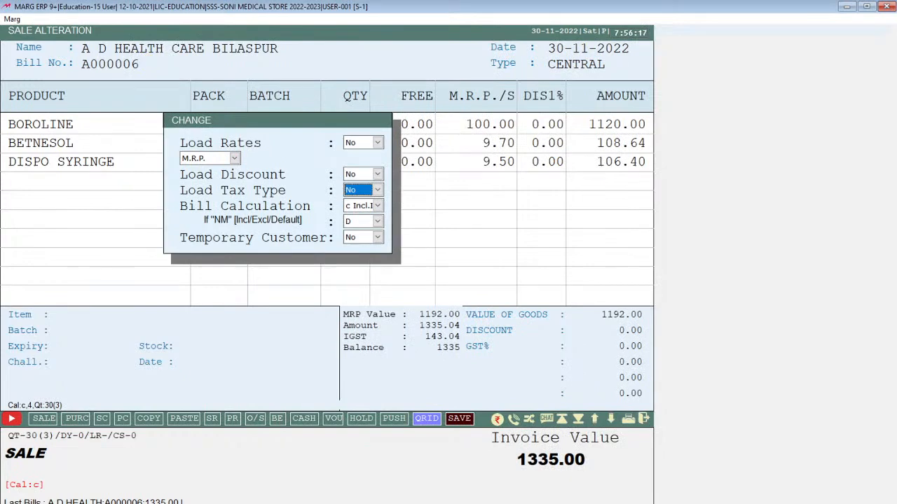
{"action": "key", "text": "Down"}
{"action": "key", "text": "Down"}
{"action": "key", "text": "Down"}
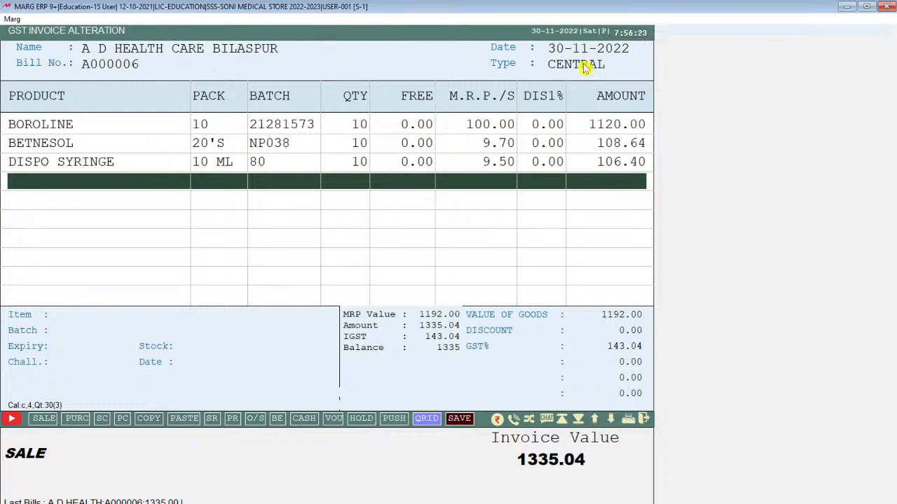
Step: Exit bill A000006 without saving, then reopen it in Modify mode
{"action": "key", "text": "Escape"}
{"action": "key", "text": "Right"}
{"action": "key", "text": "Return"}
{"action": "key", "text": "Return"}
{"action": "key", "text": "Right"}
{"action": "key", "text": "Return"}
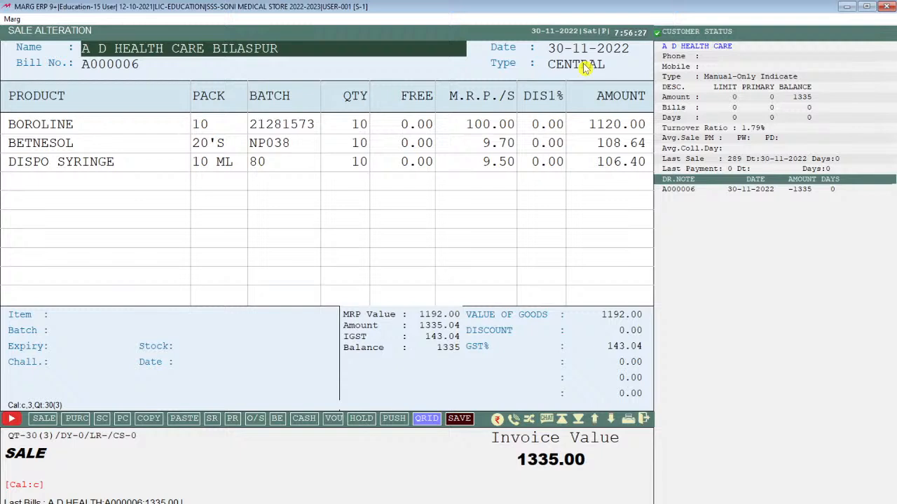
{"action": "key", "text": "Return"}
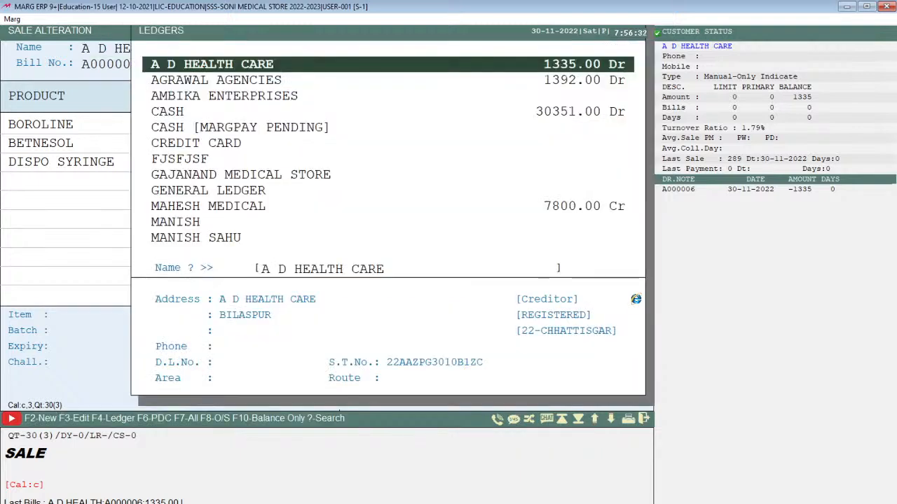
Step: Choose CASH as the bill's party, confirming the change with SURE, and advance to Type
{"action": "key", "text": "Down"}
{"action": "key", "text": "Down"}
{"action": "key", "text": "Down"}
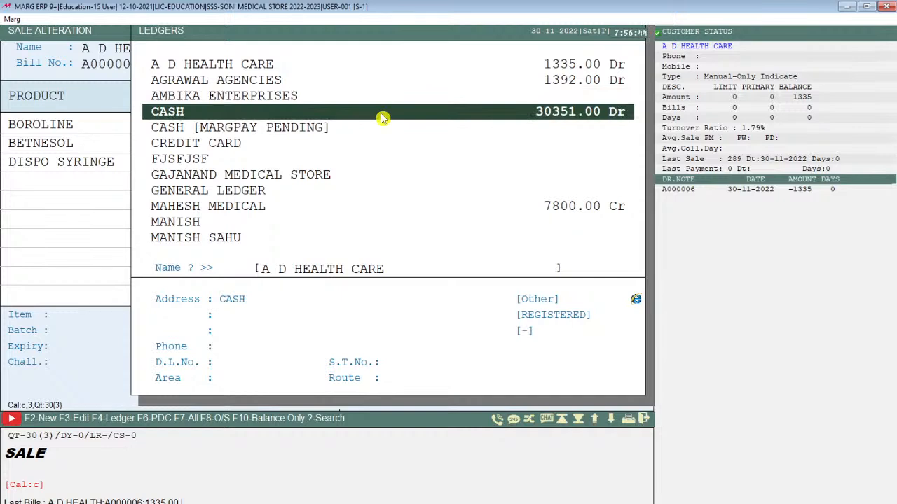
{"action": "left_click", "coordinate": [381, 117]}
{"action": "type", "text": "SURE"}
{"action": "key", "text": "Return"}
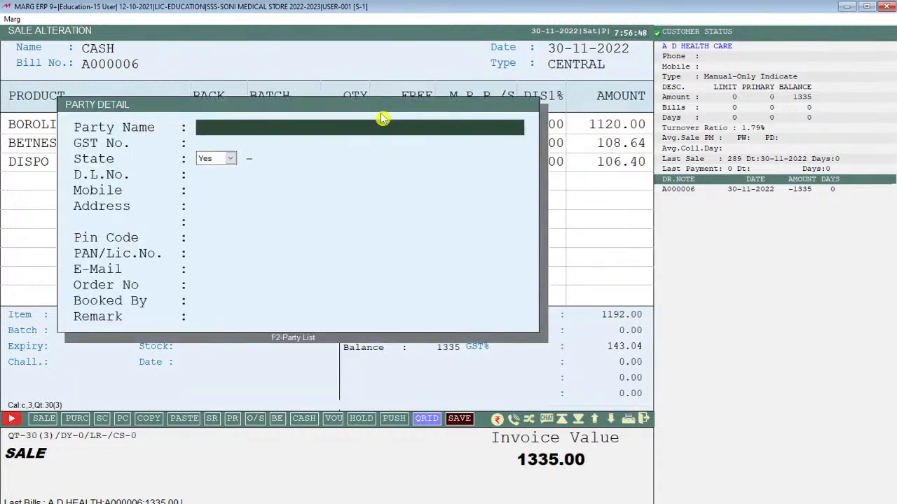
{"action": "key", "text": "Escape"}
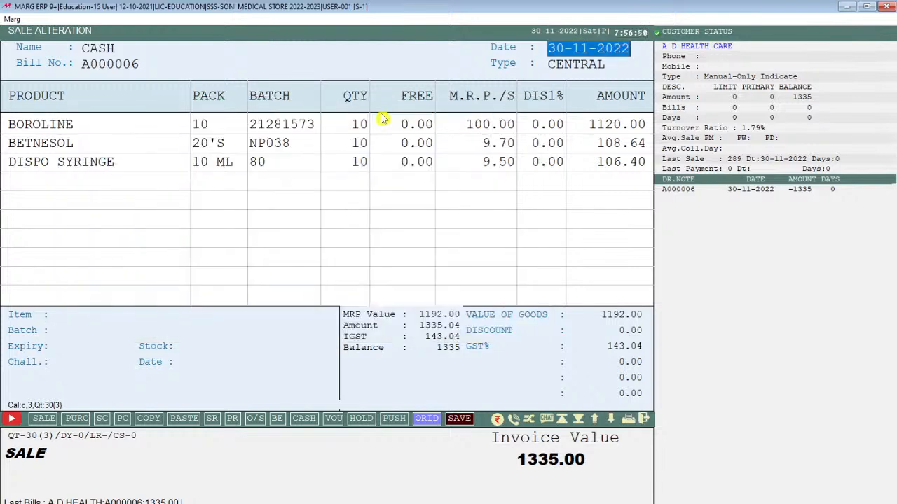
{"action": "key", "text": "Return"}
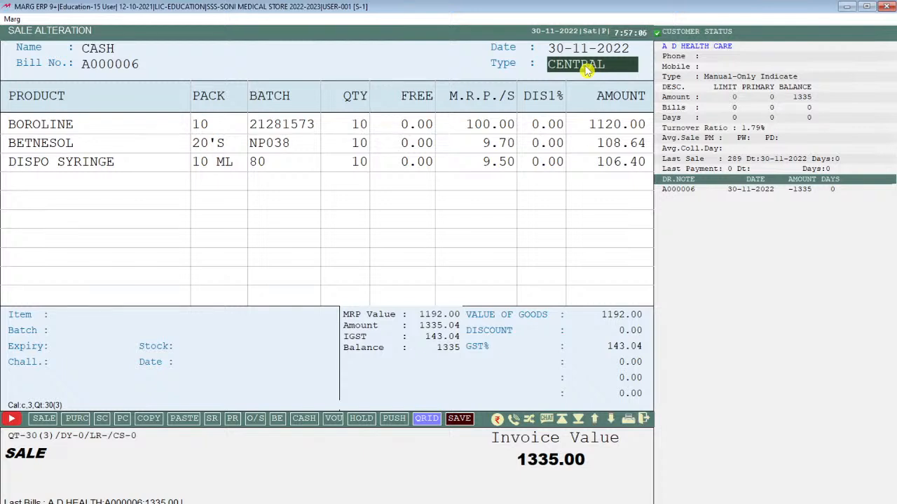
Step: Bring up the Sales Type list, clear its search, and move down to LOCAL
{"action": "key", "text": "Return"}
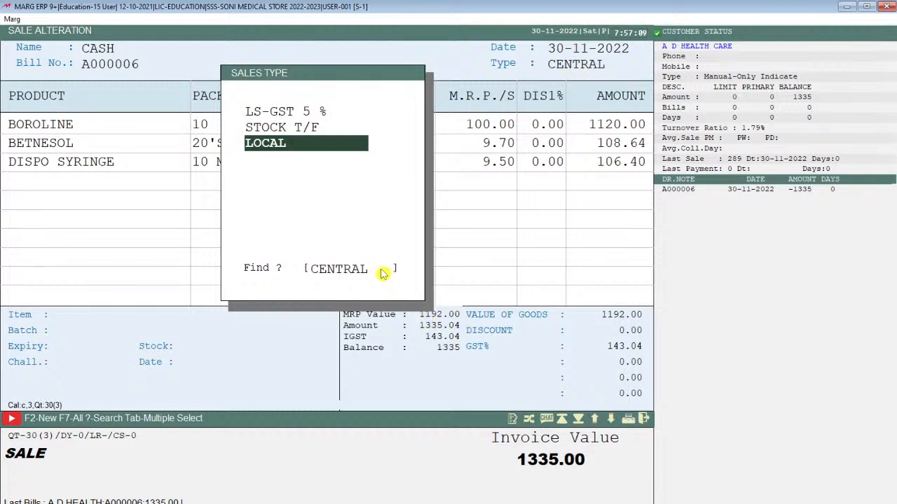
{"action": "key", "text": "BackSpace"}
{"action": "key", "text": "Up"}
{"action": "key", "text": "Up"}
{"action": "key", "text": "Up"}
{"action": "key", "text": "Up"}
{"action": "key", "text": "Up"}
{"action": "key", "text": "Up"}
{"action": "key", "text": "Up"}
{"action": "key", "text": "Up"}
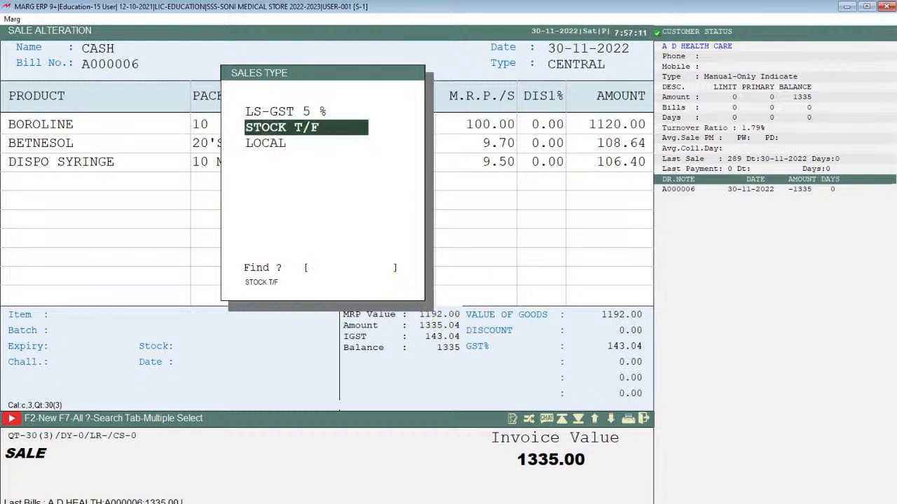
{"action": "key", "text": "Down"}
{"action": "key", "text": "Down"}
{"action": "key", "text": "Down"}
{"action": "key", "text": "Down"}
{"action": "key", "text": "Down"}
{"action": "key", "text": "Down"}
{"action": "key", "text": "Down"}
{"action": "key", "text": "Down"}
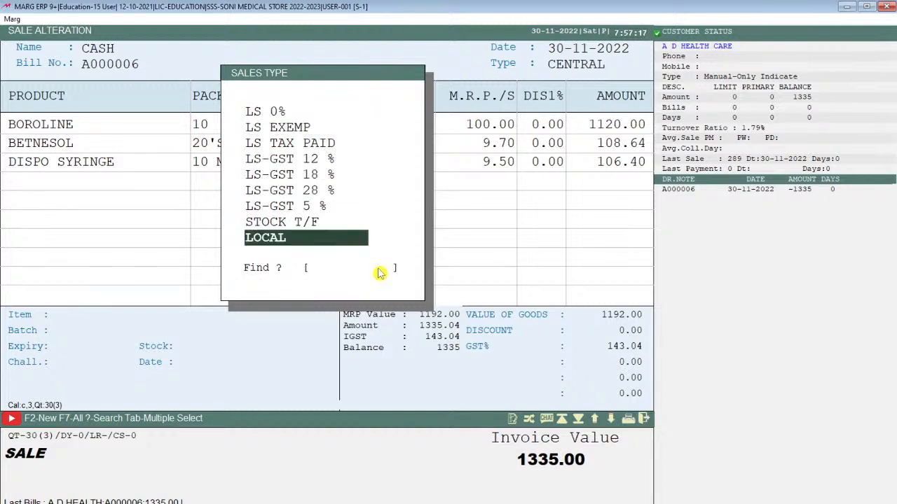
Step: Confirm LOCAL, set Load Tax Type to Yes and bill calculation to option 2
{"action": "key", "text": "Return"}
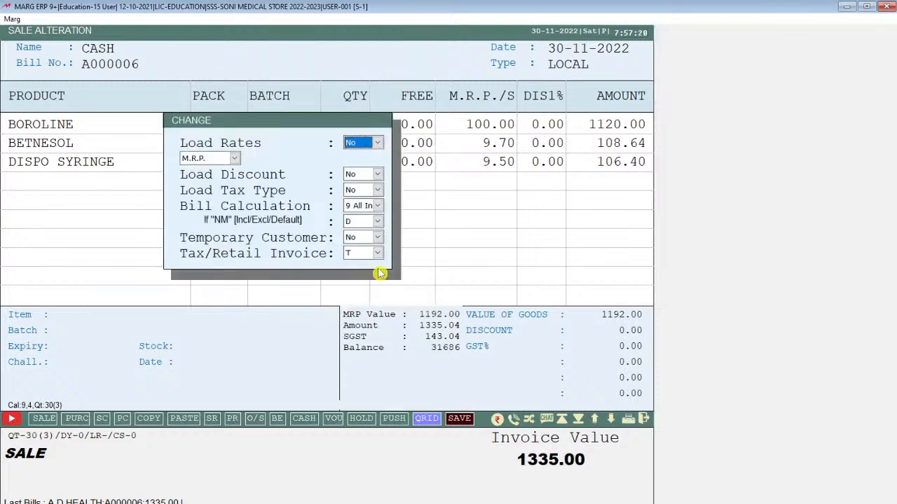
{"action": "key", "text": "Return"}
{"action": "key", "text": "Return"}
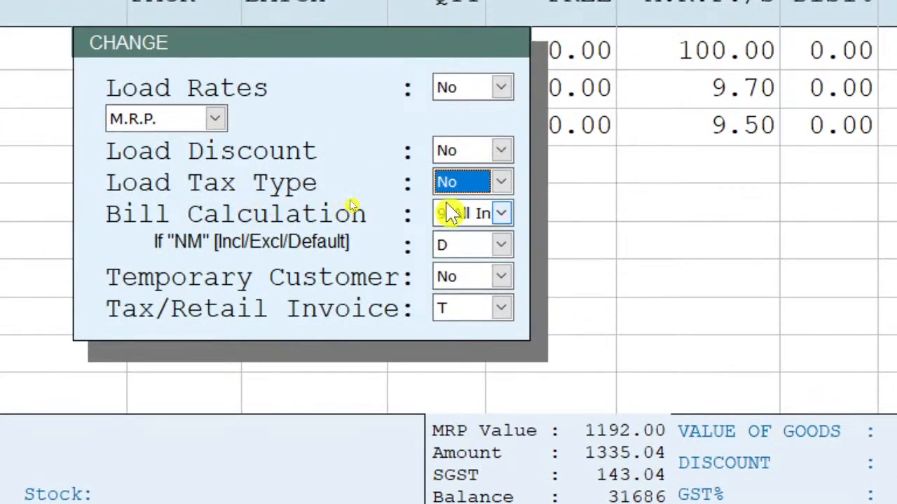
{"action": "key", "text": "y"}
{"action": "key", "text": "Return"}
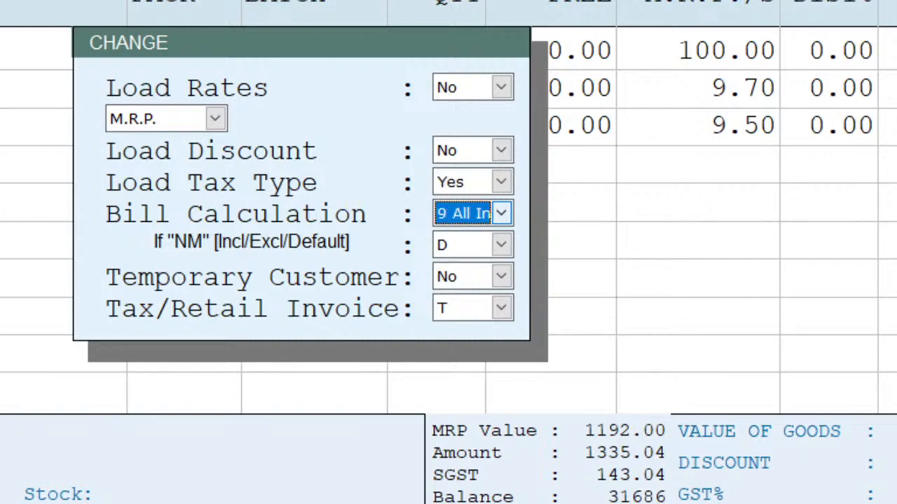
{"action": "key", "text": "2"}
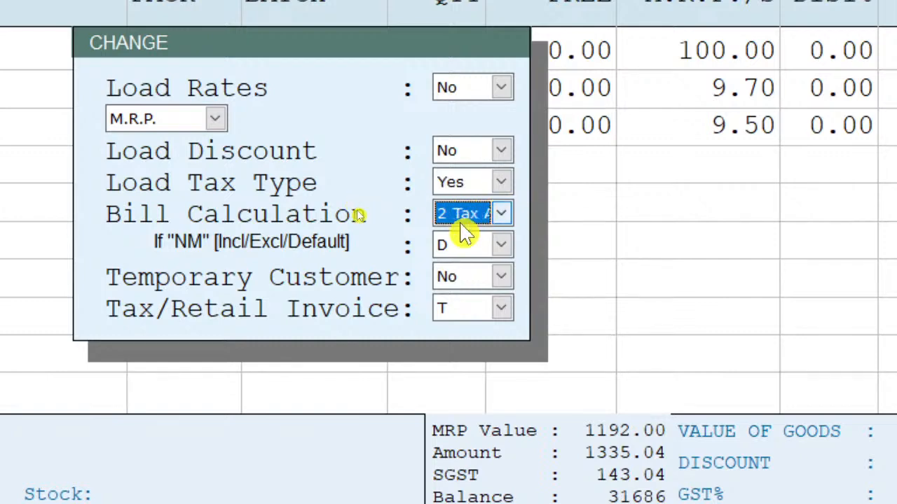
{"action": "key", "text": "9"}
{"action": "key", "text": "2"}
{"action": "key", "text": "Return"}
{"action": "key", "text": "Return"}
{"action": "key", "text": "Return"}
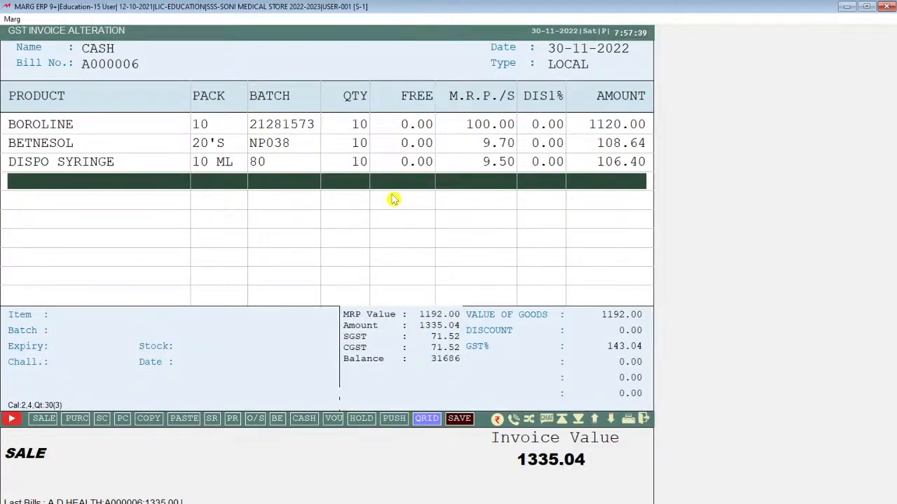
Step: Check the 6% SGST and CGST amounts on the DISPO SYRINGE and BOROLINE item rows
{"action": "key", "text": "Up"}
{"action": "key", "text": "Up"}
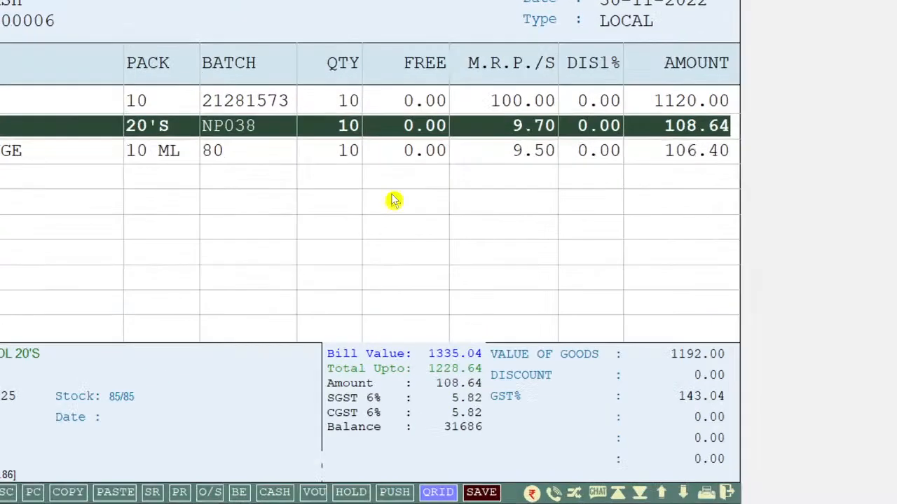
{"action": "key", "text": "Return"}
{"action": "key", "text": "Down"}
{"action": "key", "text": "Up"}
{"action": "key", "text": "Up"}
{"action": "key", "text": "Up"}
{"action": "key", "text": "Up"}
{"action": "key", "text": "Up"}
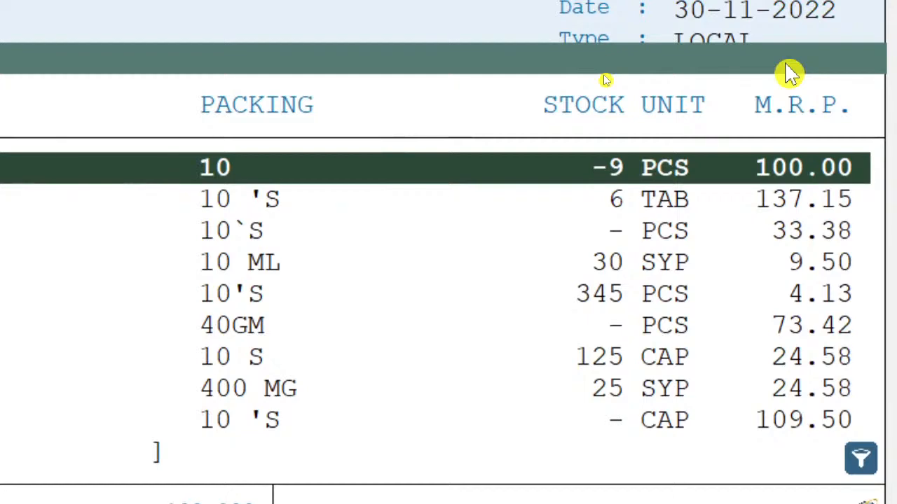
{"action": "key", "text": "Escape"}
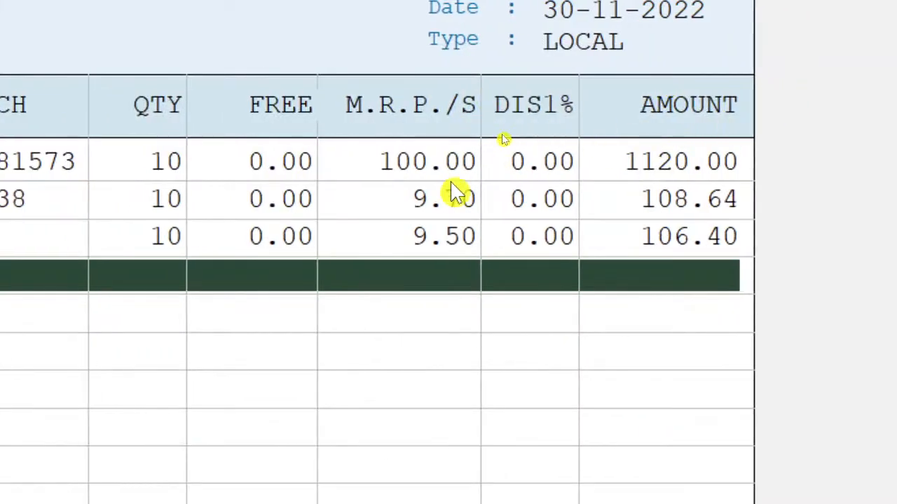
{"action": "key", "text": "Up"}
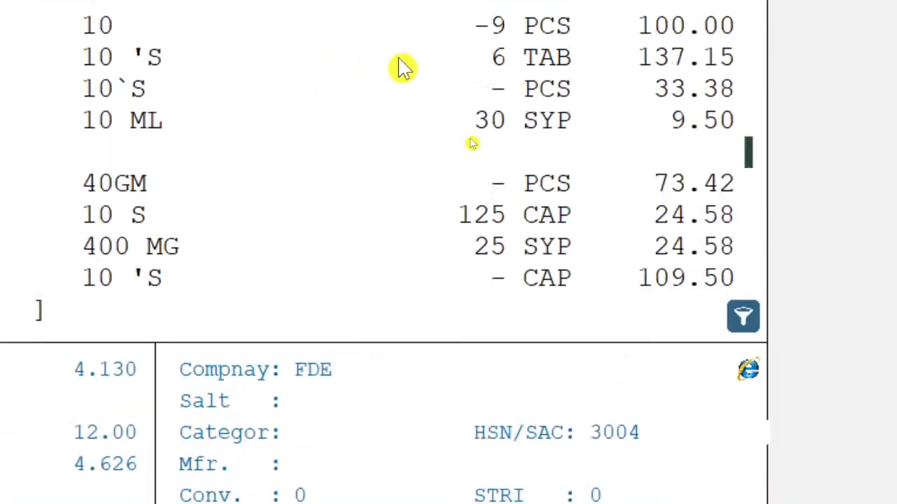
{"action": "key", "text": "Up"}
{"action": "key", "text": "Up"}
{"action": "key", "text": "Up"}
{"action": "key", "text": "Up"}
{"action": "key", "text": "Escape"}
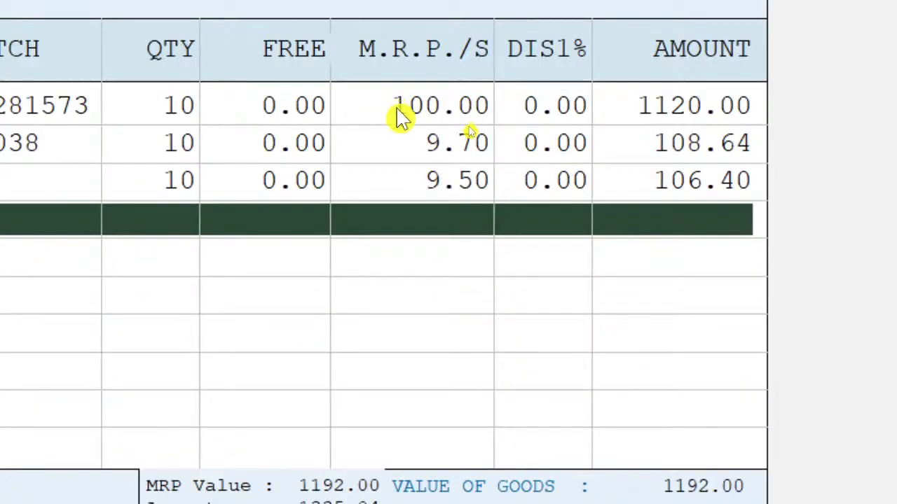
{"action": "key", "text": "Up"}
{"action": "key", "text": "Up"}
{"action": "key", "text": "Up"}
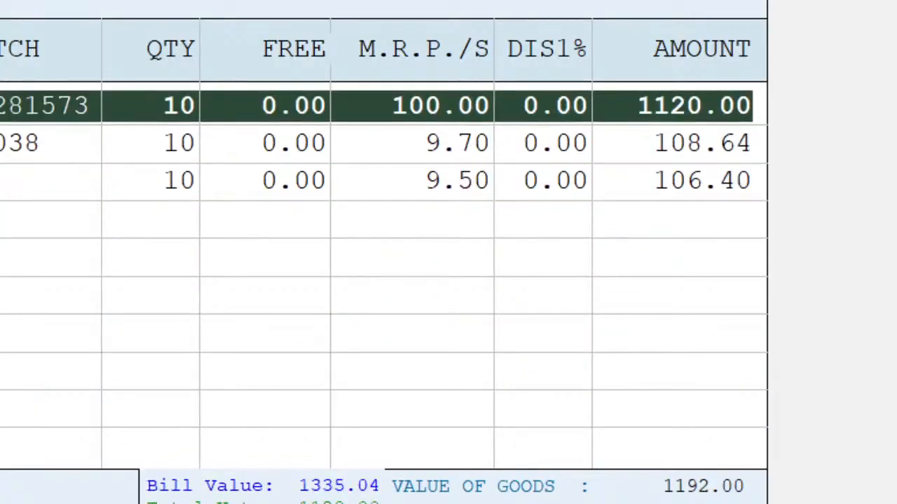
Step: Save the altered bill A000006 with its 1335.00 total
{"action": "key", "text": "Down"}
{"action": "key", "text": "Down"}
{"action": "key", "text": "Down"}
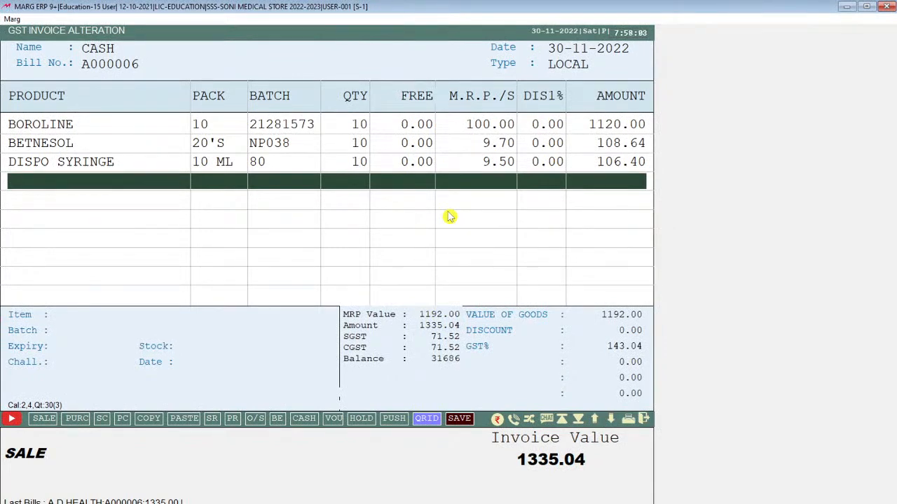
{"action": "key", "text": "Tab"}
{"action": "key", "text": "Tab"}
{"action": "key", "text": "Return"}
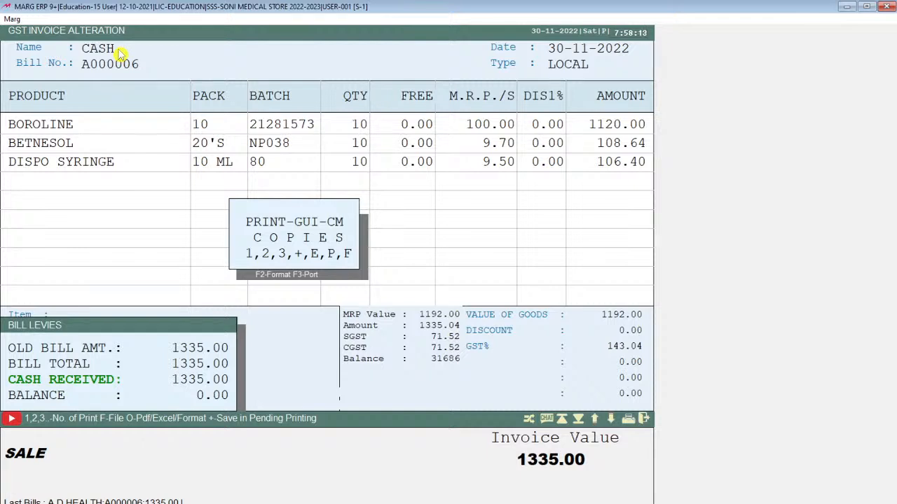
Step: Skip printing and open the CASH ledger's transaction list
{"action": "key", "text": "Escape"}
{"action": "key", "text": "Escape"}
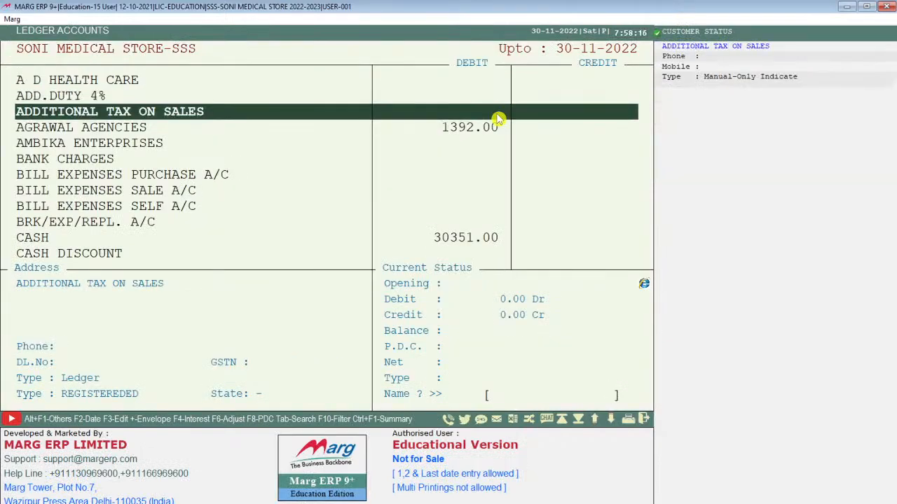
{"action": "type", "text": "CASH"}
{"action": "key", "text": "Return"}
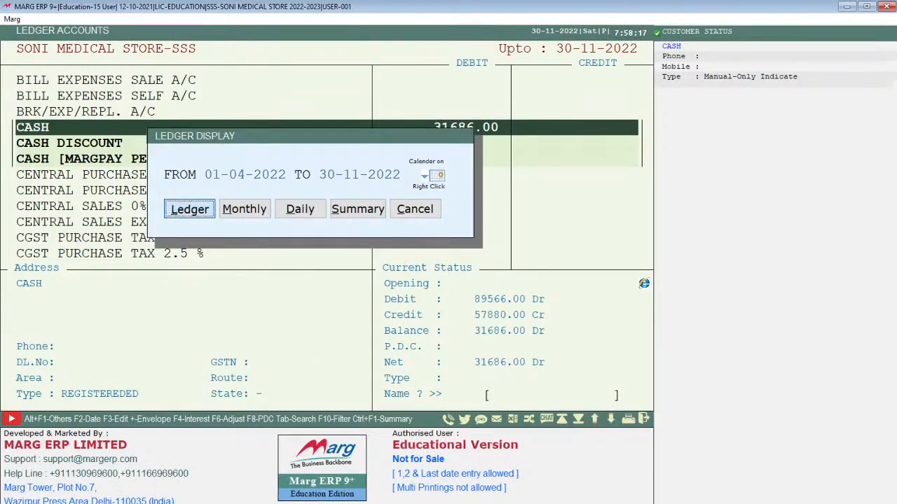
{"action": "key", "text": "Return"}
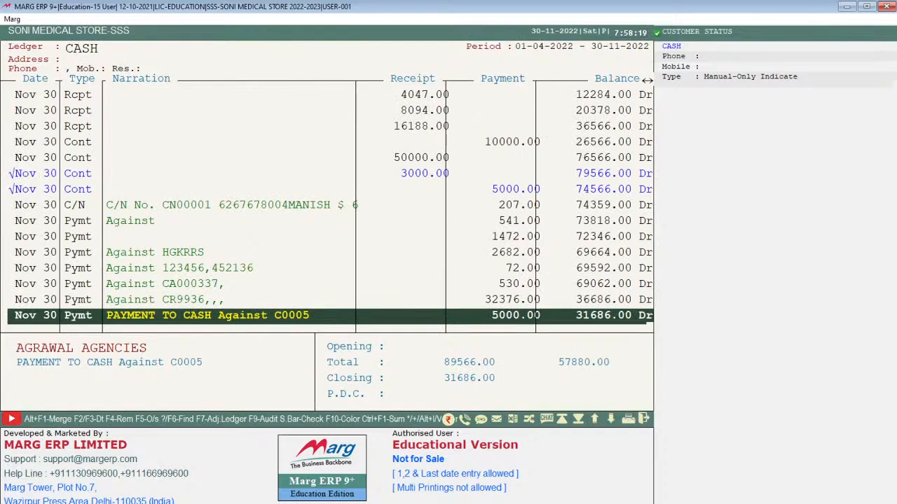
Step: Open bill A000006 from the CASH ledger in Sale Alteration, showing LOCAL type and 71.52 SGST/CGST
{"action": "key", "text": "Up"}
{"action": "key", "text": "Up"}
{"action": "key", "text": "Up"}
{"action": "key", "text": "Up"}
{"action": "key", "text": "Up"}
{"action": "key", "text": "Up"}
{"action": "key", "text": "Up"}
{"action": "key", "text": "Up"}
{"action": "key", "text": "Up"}
{"action": "key", "text": "Up"}
{"action": "key", "text": "Up"}
{"action": "key", "text": "Up"}
{"action": "key", "text": "Up"}
{"action": "key", "text": "Up"}
{"action": "key", "text": "Up"}
{"action": "key", "text": "Up"}
{"action": "key", "text": "Up"}
{"action": "key", "text": "Up"}
{"action": "key", "text": "Up"}
{"action": "key", "text": "Up"}
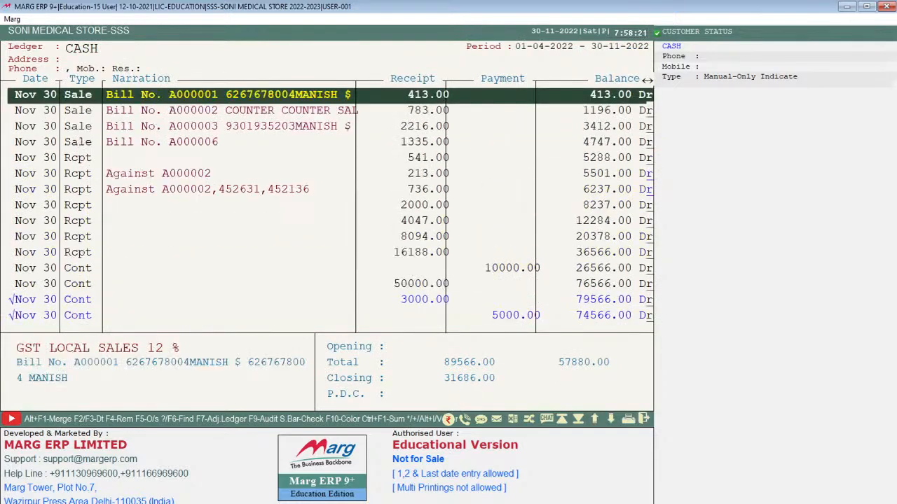
{"action": "key", "text": "Down"}
{"action": "key", "text": "Down"}
{"action": "key", "text": "Down"}
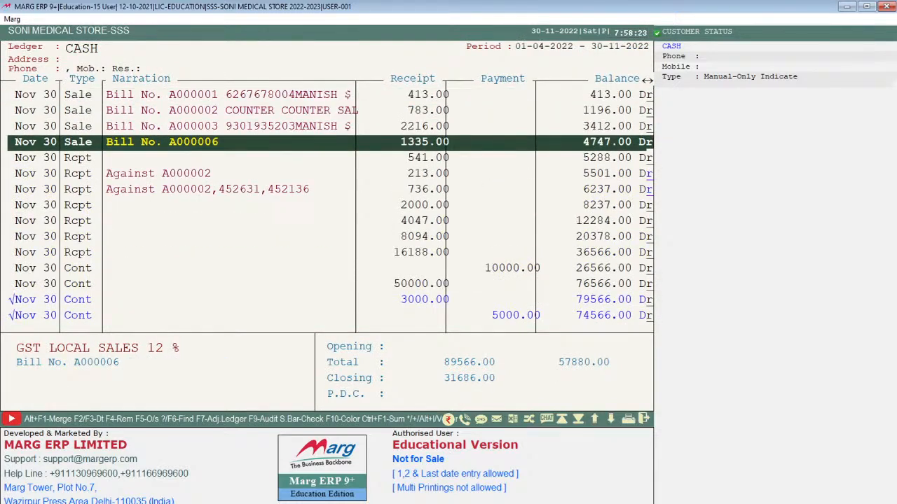
{"action": "key", "text": "Down"}
{"action": "key", "text": "Down"}
{"action": "key", "text": "Down"}
{"action": "key", "text": "Up"}
{"action": "key", "text": "Up"}
{"action": "key", "text": "Up"}
{"action": "key", "text": "Return"}
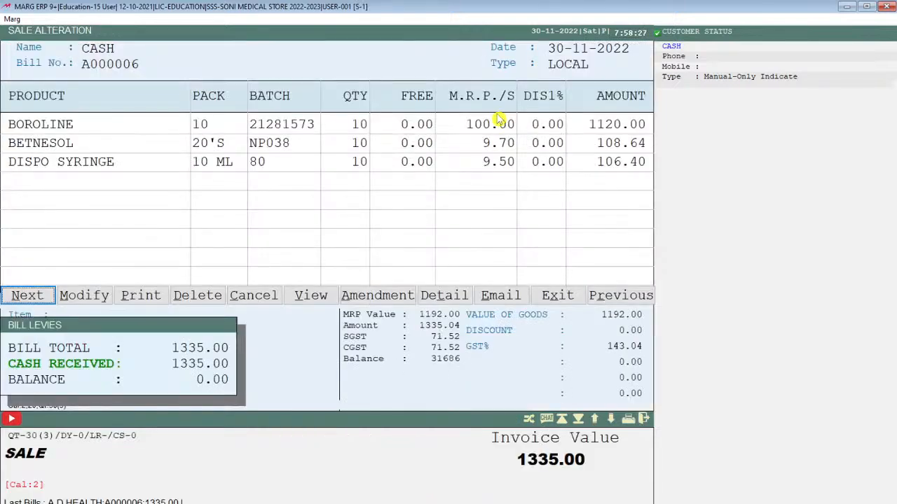
{"action": "key", "text": "Escape"}
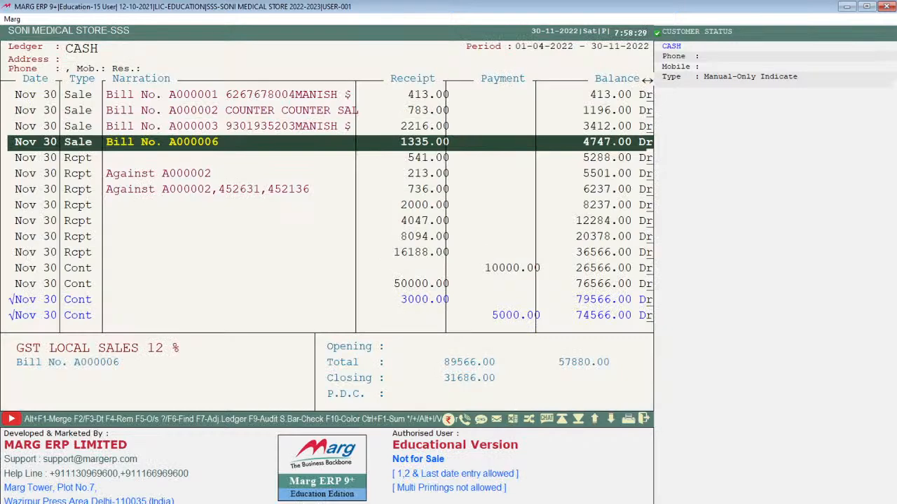
{"action": "key", "text": "Return"}
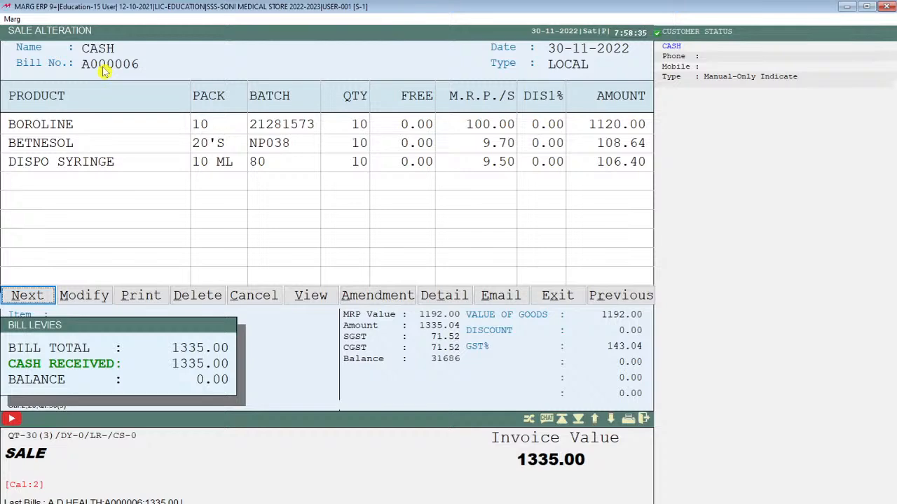
{"action": "key", "text": "Escape"}
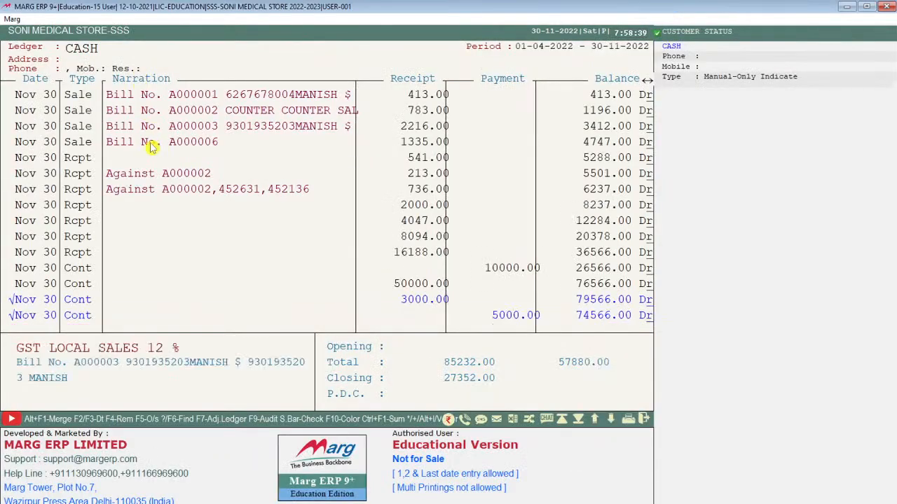
{"action": "key", "text": "Up"}
{"action": "key", "text": "Up"}
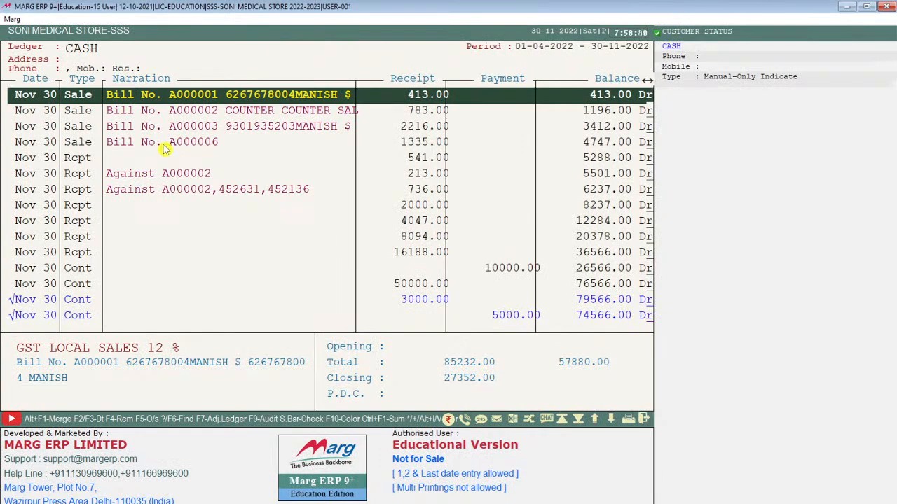
{"action": "key", "text": "Down"}
{"action": "key", "text": "Down"}
{"action": "key", "text": "Down"}
{"action": "key", "text": "Return"}
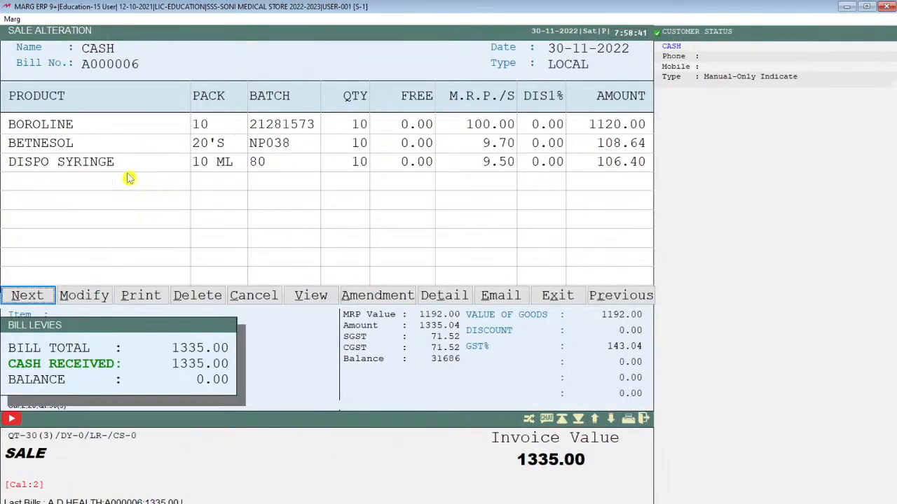
Step: Change bill A000006's party from CASH to A D HEALTH CARE, confirming with SURE
{"action": "left_click", "coordinate": [84, 296]}
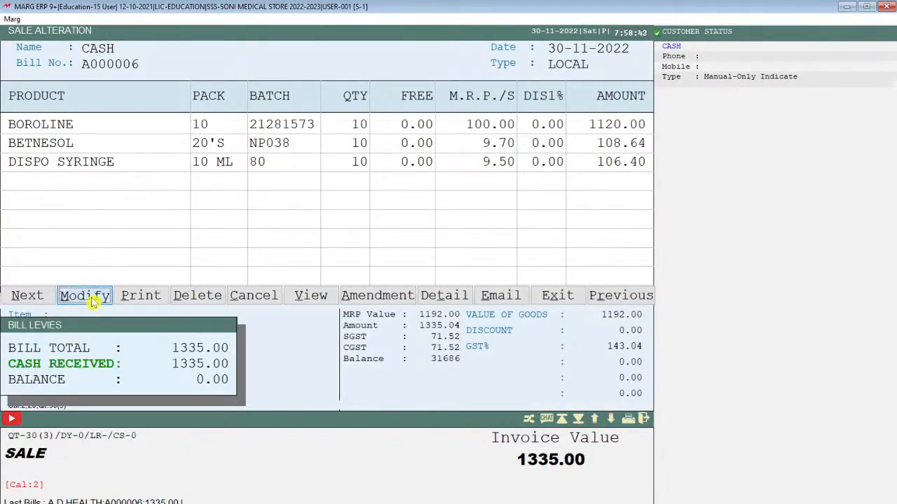
{"action": "key", "text": "Return"}
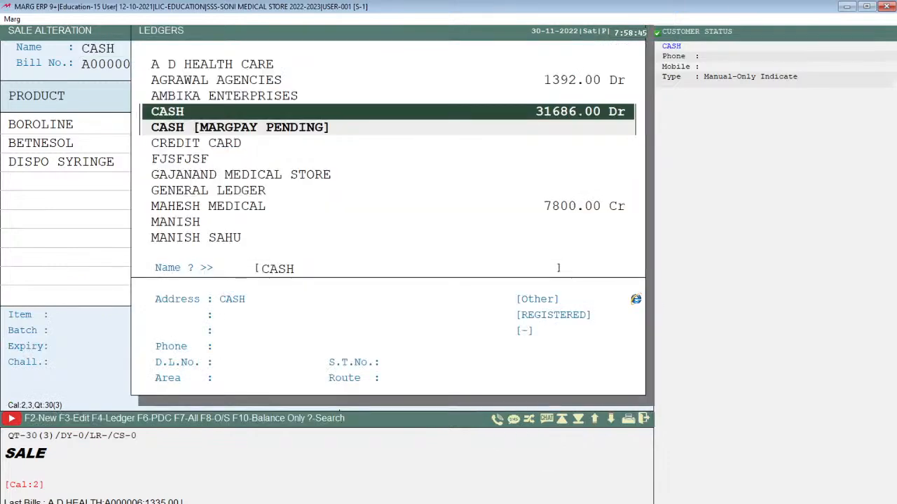
{"action": "key", "text": "BackSpace"}
{"action": "key", "text": "Up"}
{"action": "key", "text": "Up"}
{"action": "key", "text": "Up"}
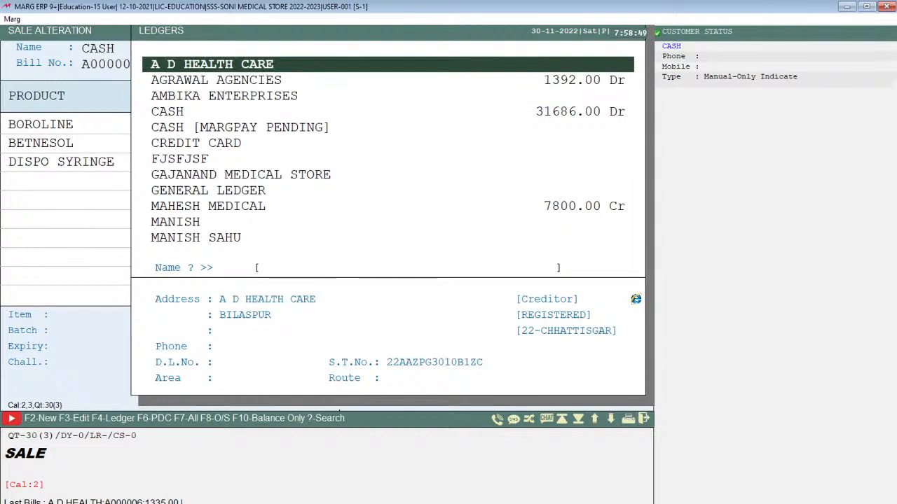
{"action": "key", "text": "Return"}
{"action": "type", "text": "SURE"}
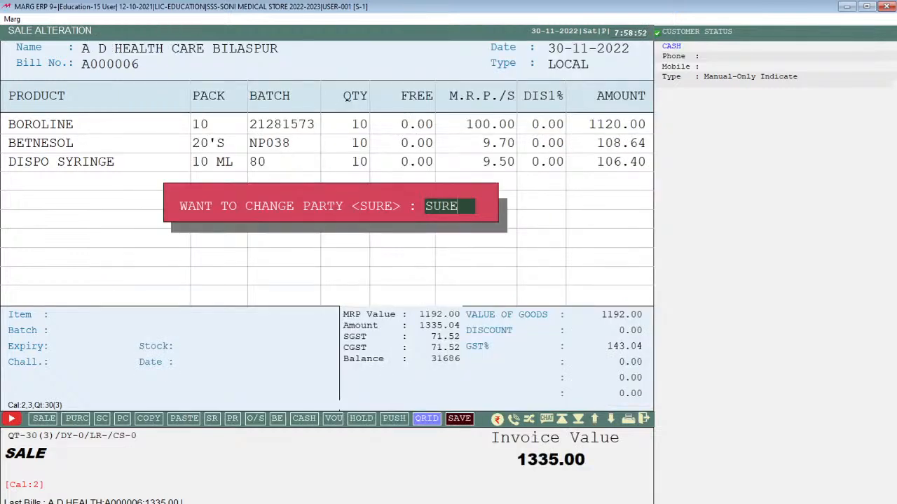
{"action": "key", "text": "Return"}
Step: Set Bill Calculation to the Tax option as a tax invoice, save, and skip printing
{"action": "key", "text": "Return"}
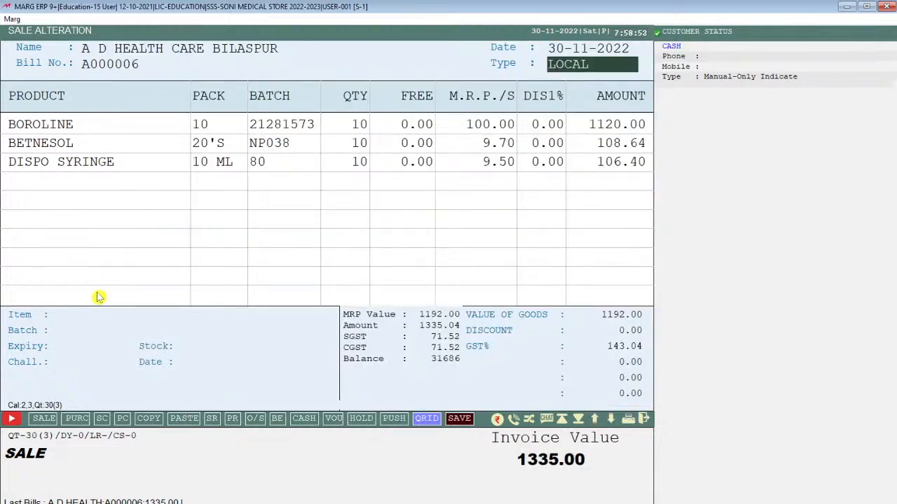
{"action": "key", "text": "Return"}
{"action": "key", "text": "Return"}
{"action": "key", "text": "Return"}
{"action": "key", "text": "Return"}
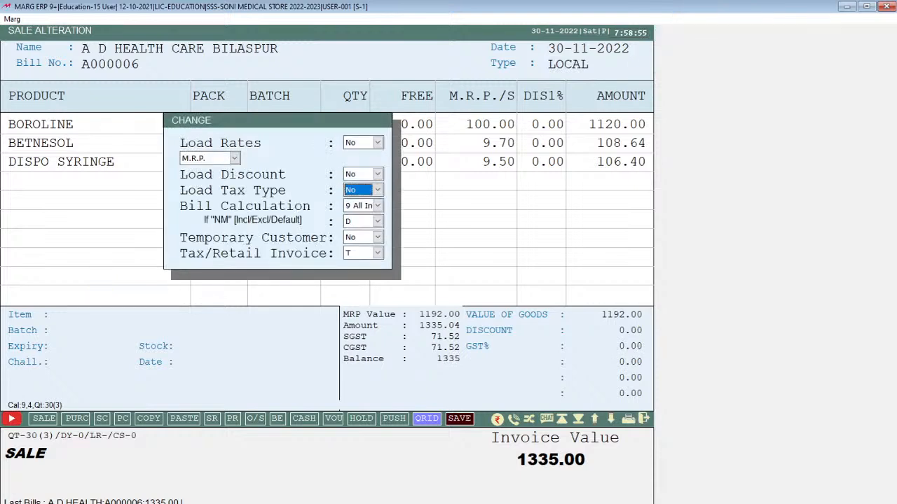
{"action": "key", "text": "2"}
{"action": "key", "text": "Return"}
{"action": "key", "text": "Return"}
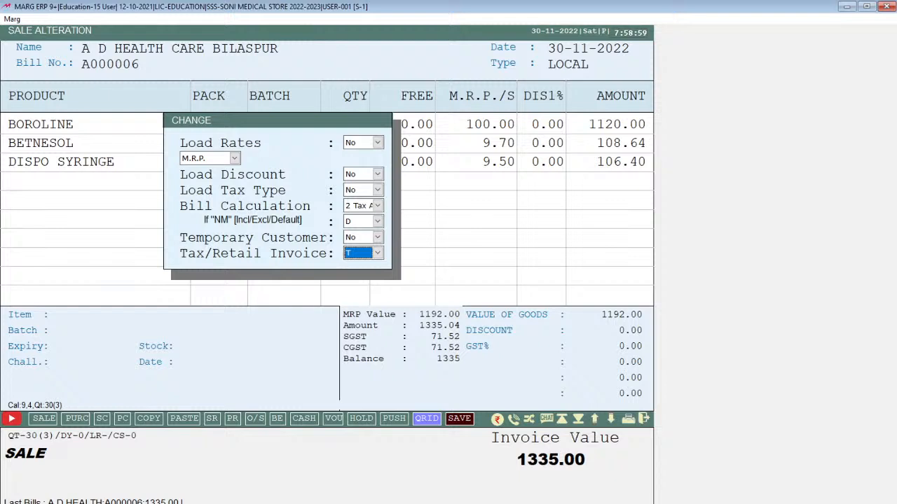
{"action": "key", "text": "Return"}
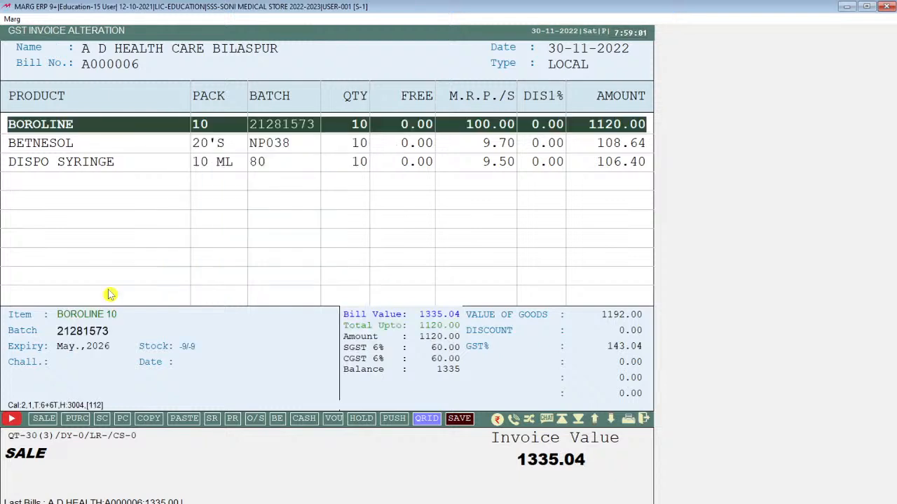
{"action": "key", "text": "Down"}
{"action": "key", "text": "Down"}
{"action": "key", "text": "Down"}
{"action": "key", "text": "Return"}
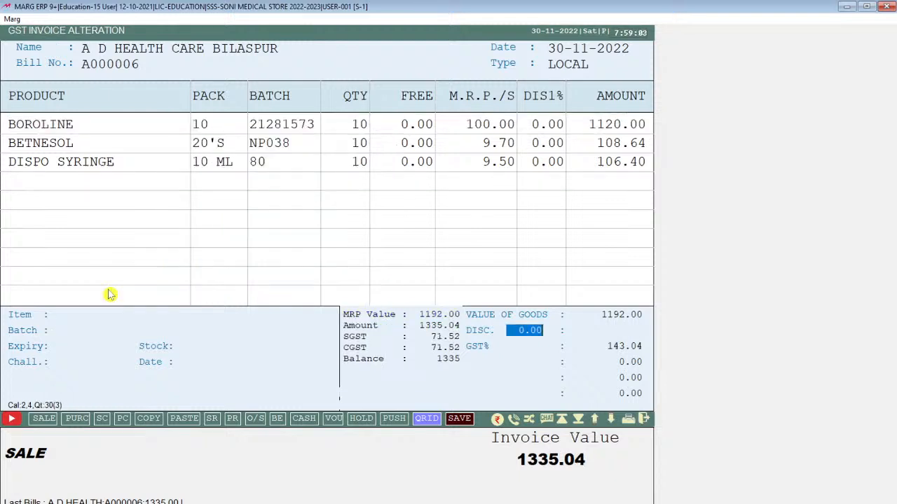
{"action": "key", "text": "Return"}
{"action": "key", "text": "Return"}
{"action": "key", "text": "Escape"}
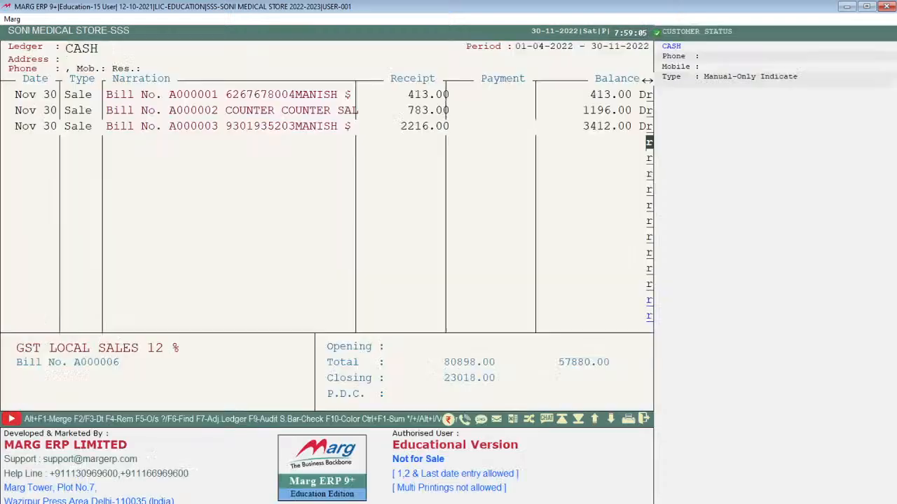
{"action": "key", "text": "Escape"}
{"action": "key", "text": "Escape"}
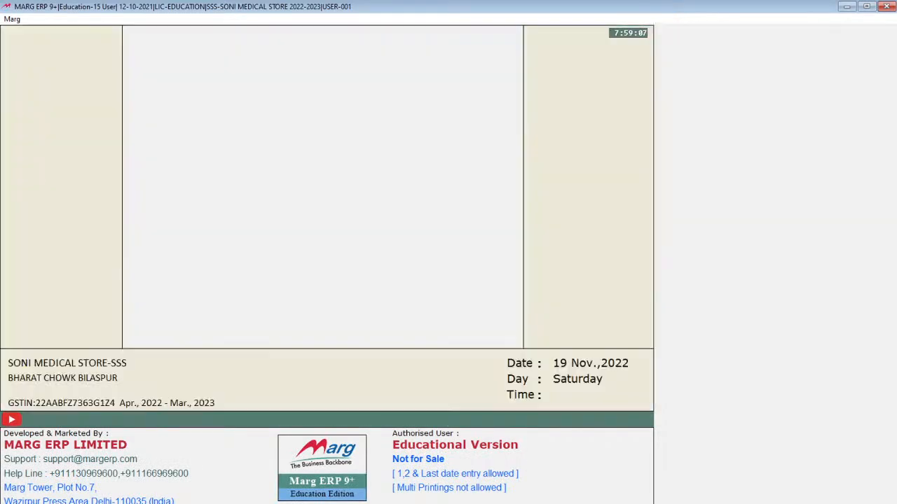
Step: View A D HEALTH CARE's ledger with bill A000006's 1335.00 debit, then return to the accounts list
{"action": "left_click", "coordinate": [608, 161]}
{"action": "type", "text": "A"}
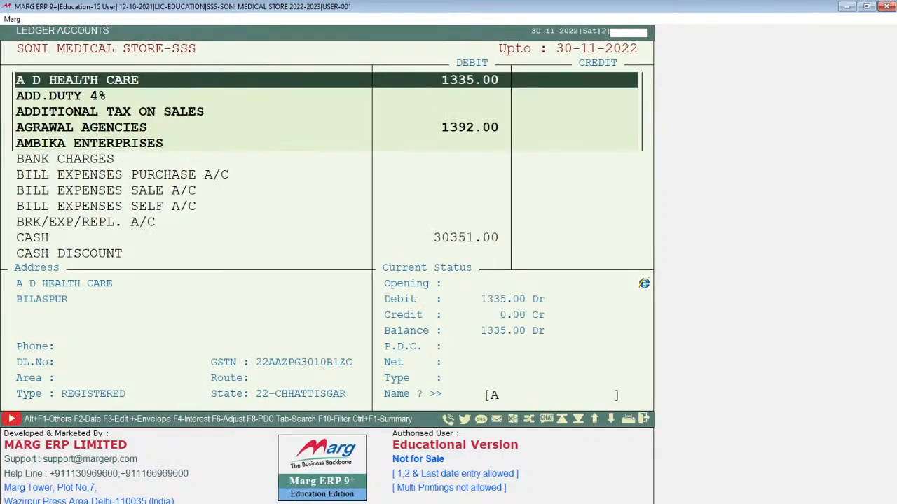
{"action": "key", "text": "Return"}
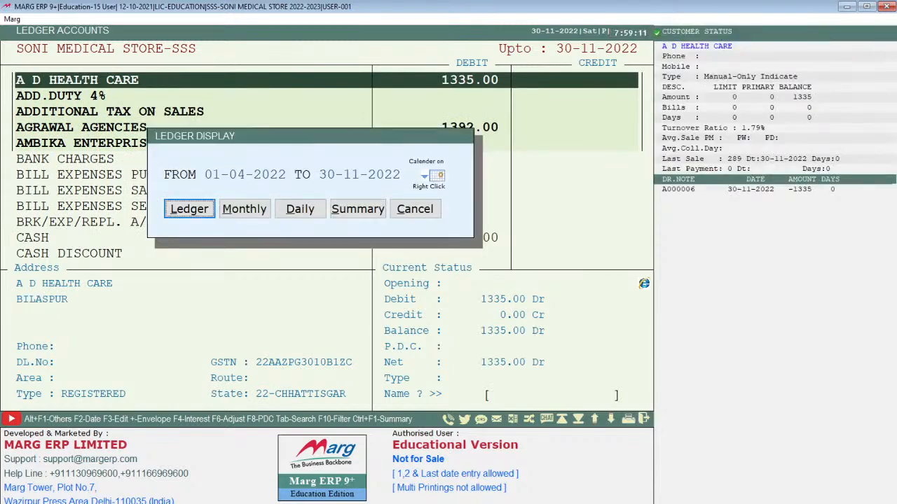
{"action": "key", "text": "Return"}
{"action": "key", "text": "Return"}
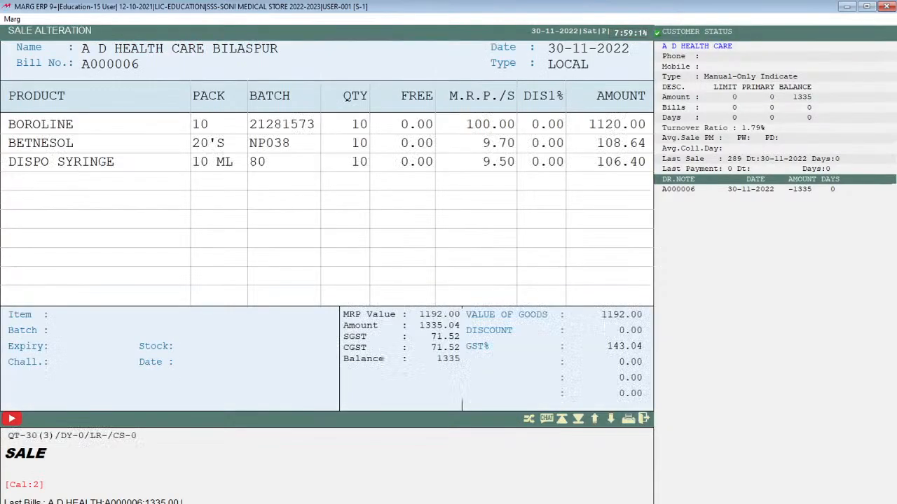
{"action": "key", "text": "Right"}
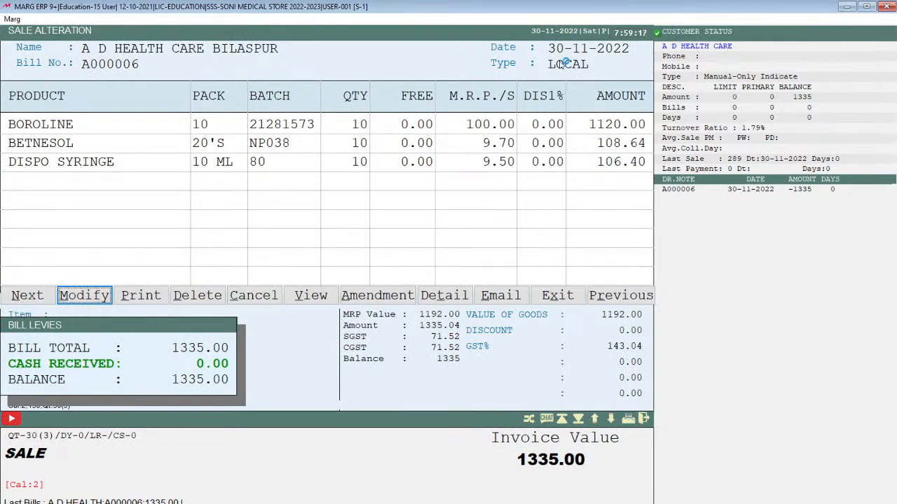
{"action": "key", "text": "Escape"}
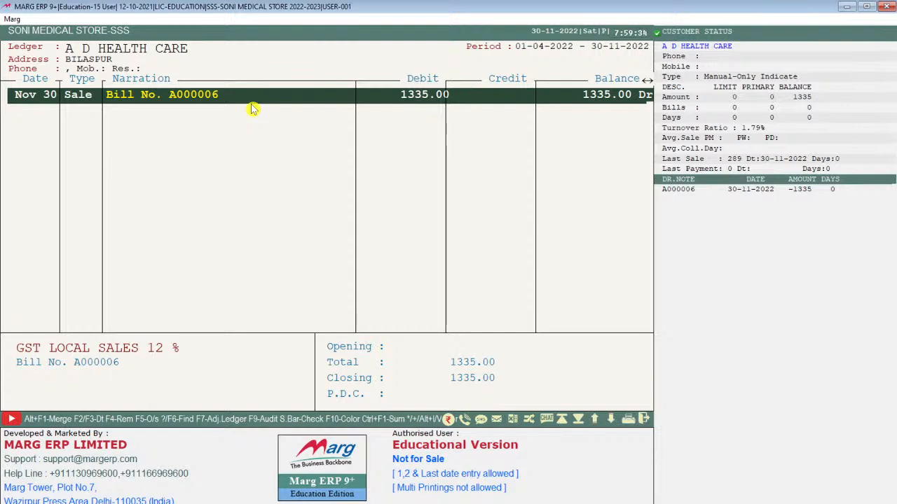
{"action": "key", "text": "Escape"}
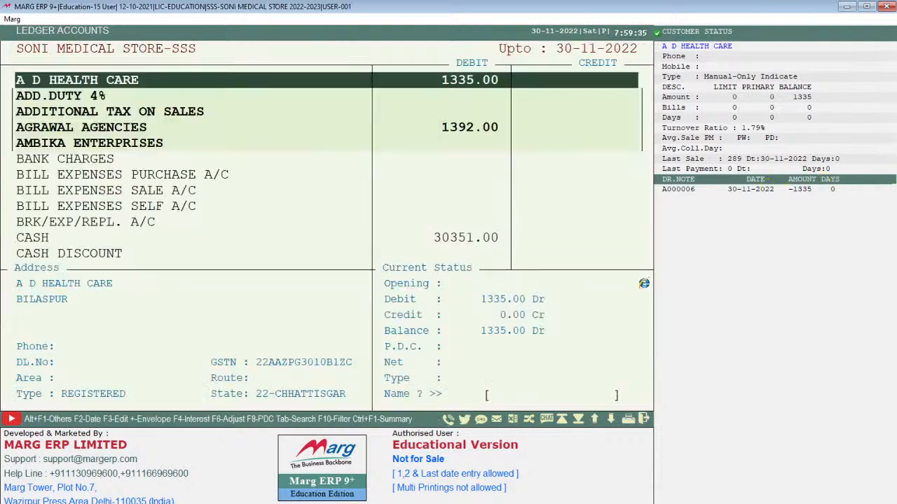